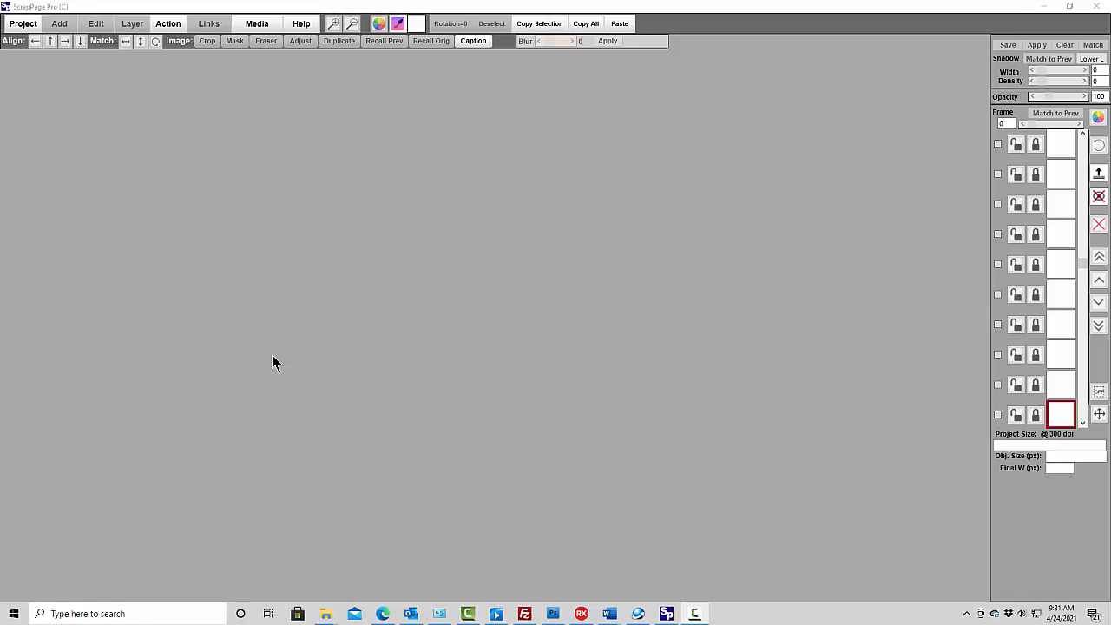
Start a new color background page in the 8 X 12 size with landscape orientation
{"action": "left_click", "coordinate": [26, 26]}
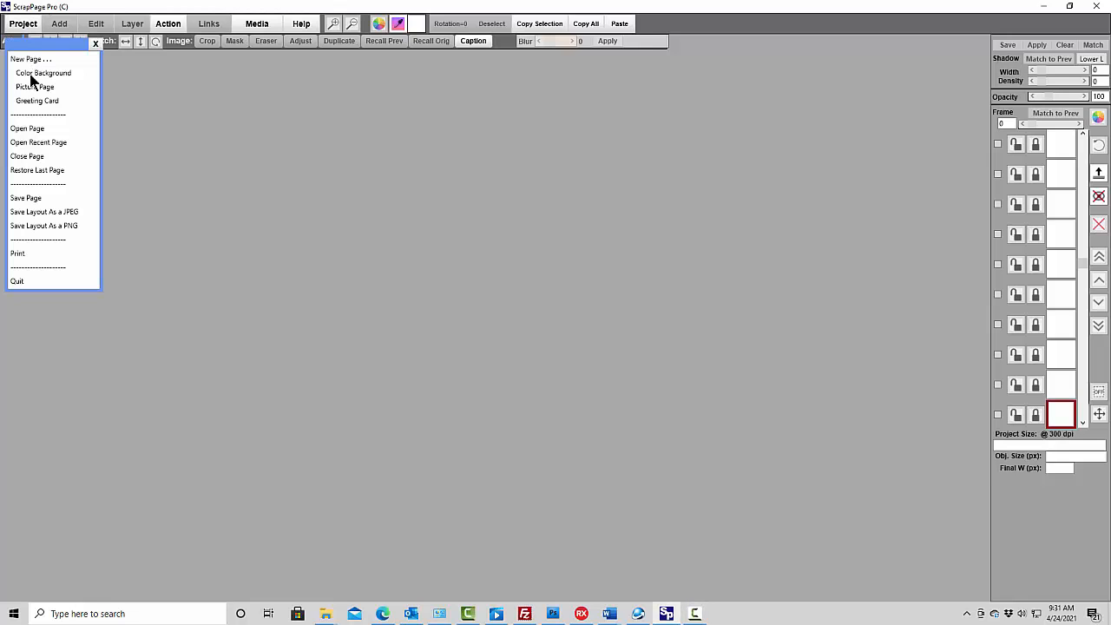
{"action": "left_click", "coordinate": [29, 76]}
{"action": "left_click", "coordinate": [142, 235]}
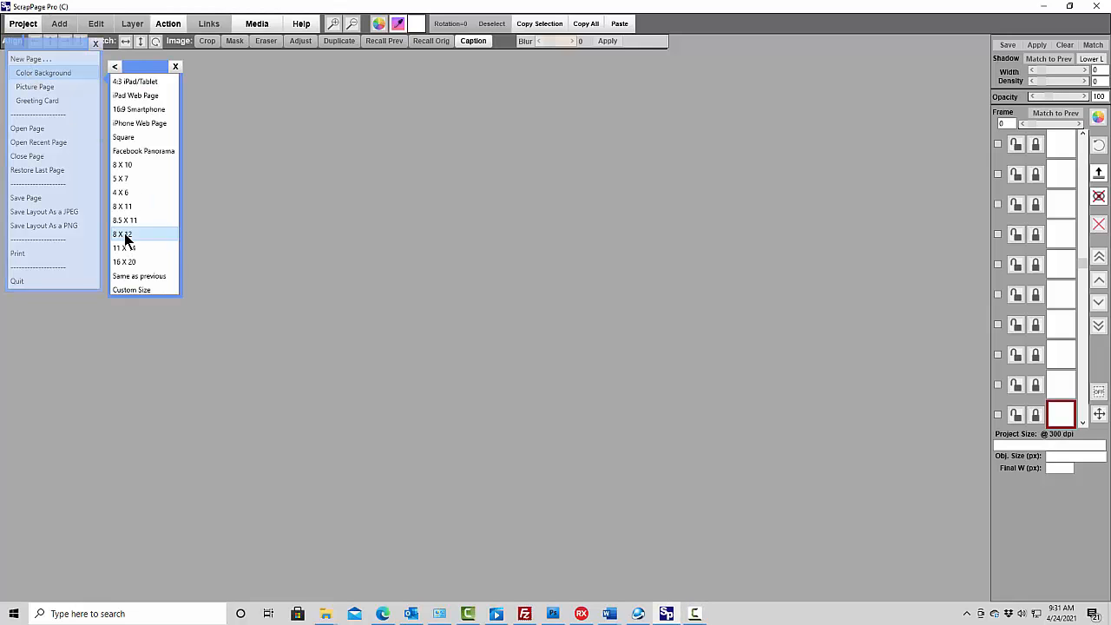
{"action": "left_click", "coordinate": [212, 258]}
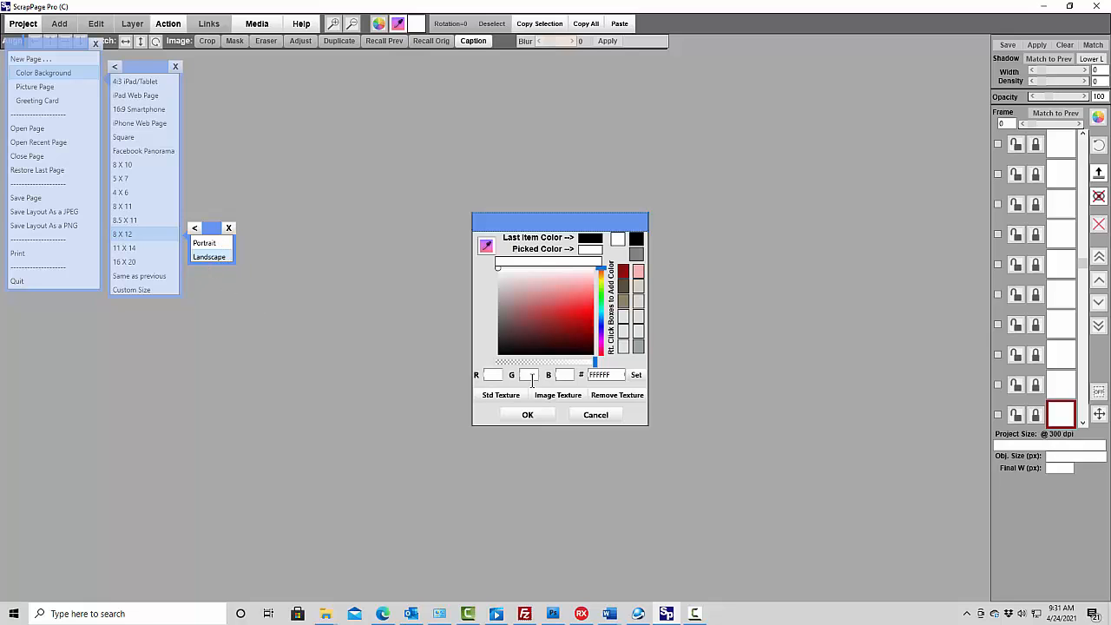
Set the page background to color 8E8267 with the standard texture SPTX-Concrete-02.jpg
{"action": "left_click", "coordinate": [622, 303]}
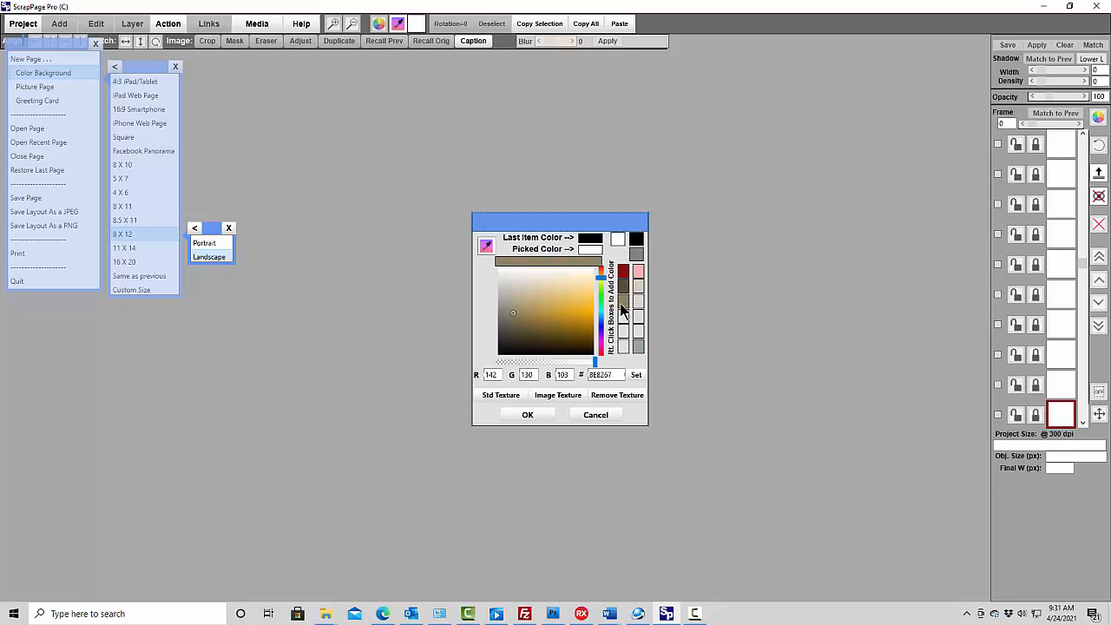
{"action": "left_click", "coordinate": [506, 398]}
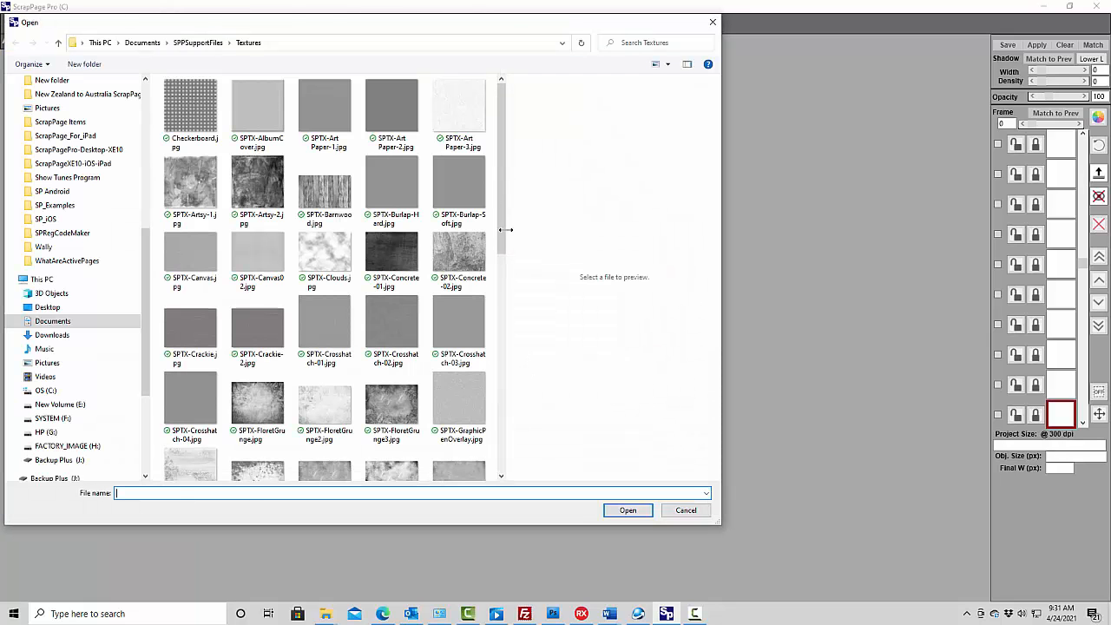
{"action": "left_click", "coordinate": [467, 249]}
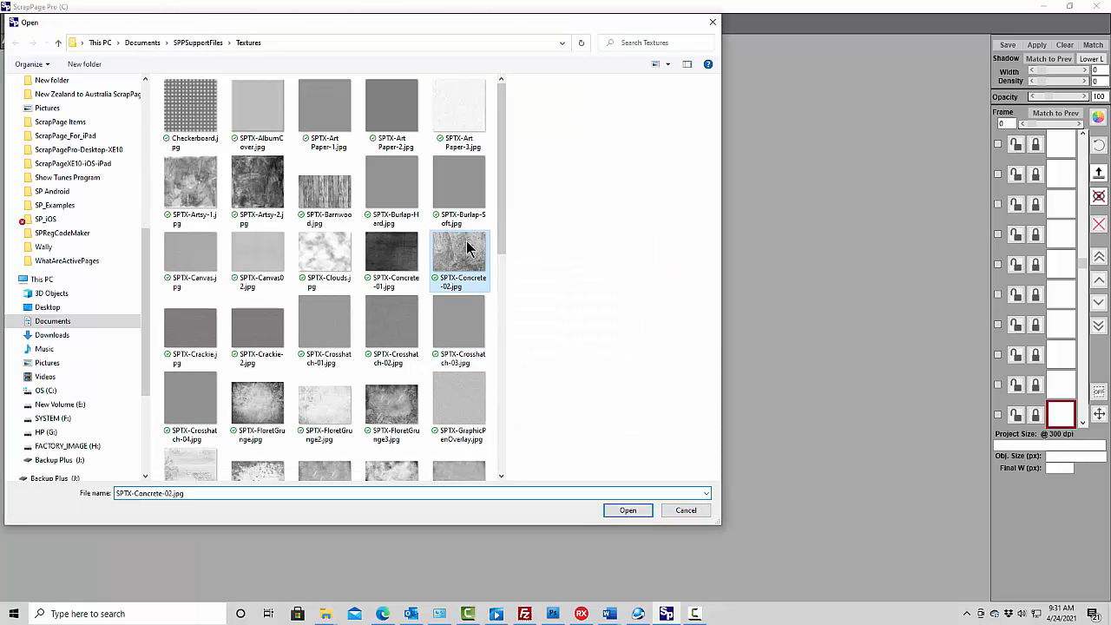
{"action": "left_click", "coordinate": [619, 512]}
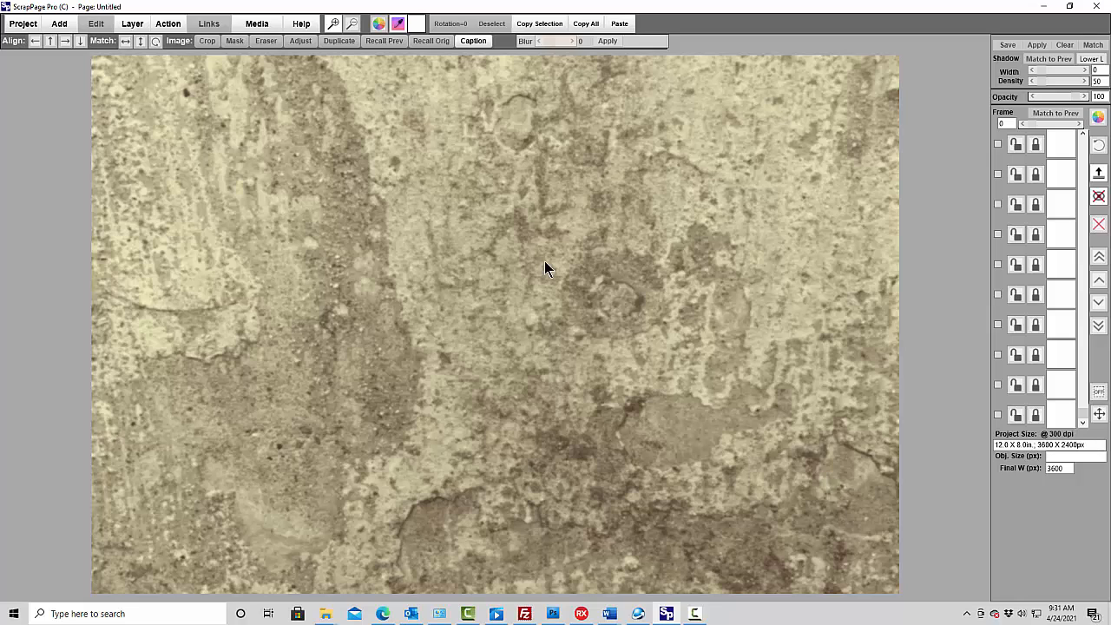
Add a Photo Holder, enlarge it to about 1313 by 1650 px and place it in the page's lower right area
{"action": "left_click", "coordinate": [59, 23]}
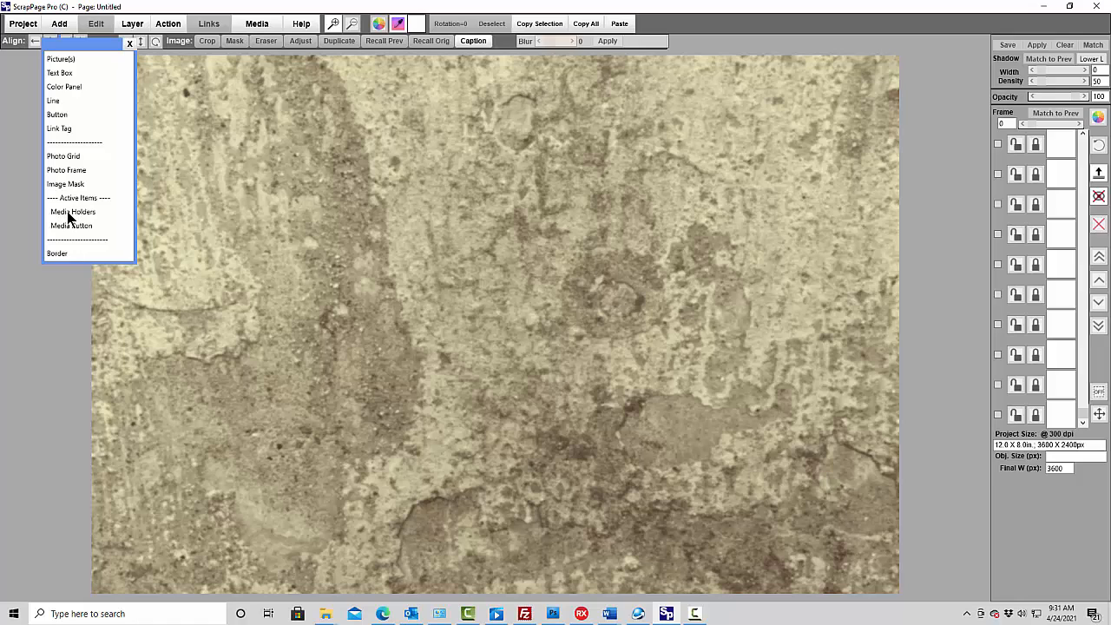
{"action": "left_click", "coordinate": [69, 214]}
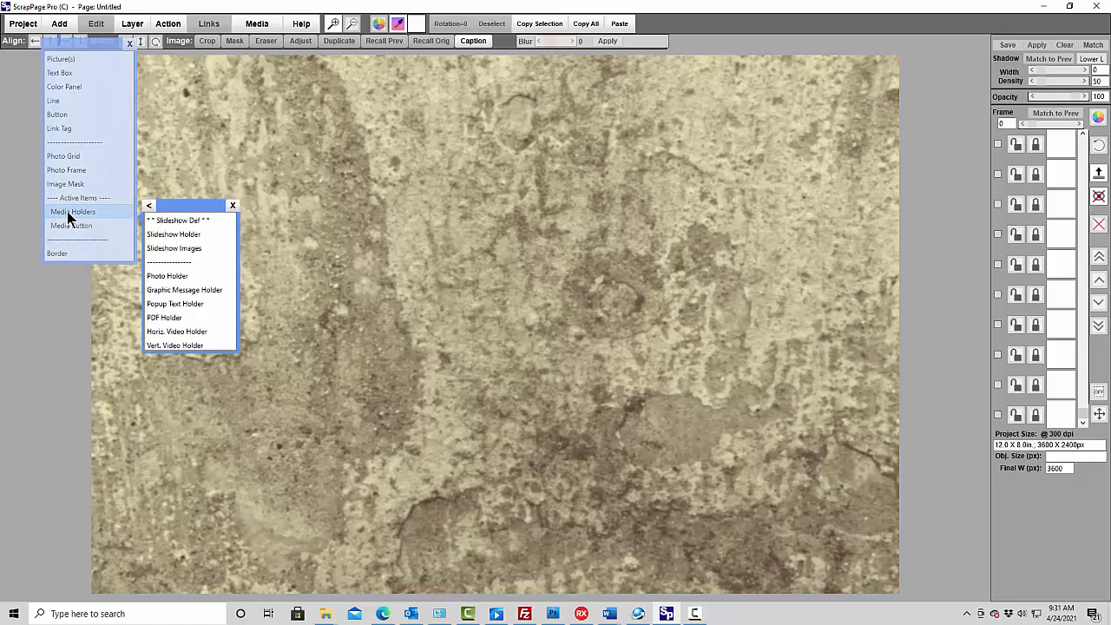
{"action": "left_click", "coordinate": [167, 276]}
{"action": "left_click_drag", "start_coordinate": [300, 269], "coordinate": [392, 431]}
{"action": "left_click_drag", "start_coordinate": [254, 209], "coordinate": [676, 339]}
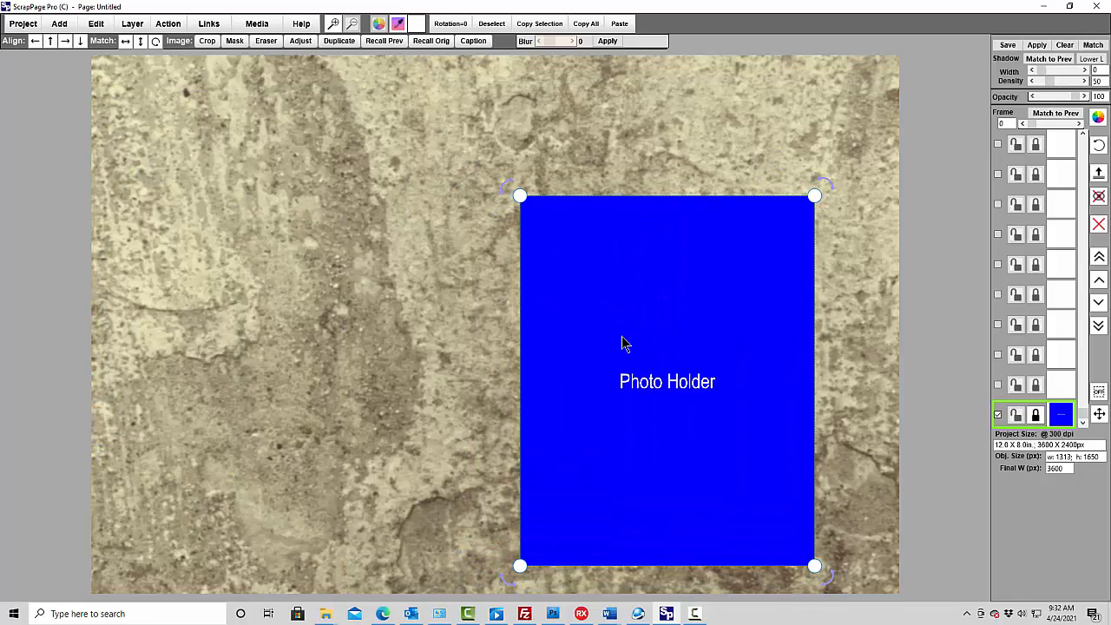
{"action": "left_click", "coordinate": [449, 404]}
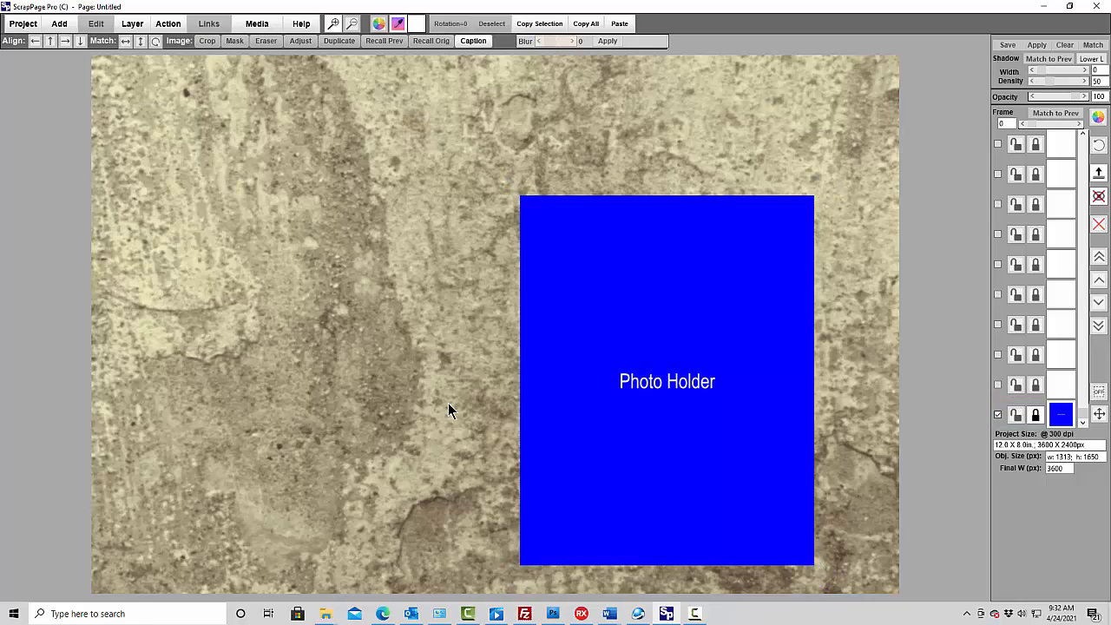
{"action": "left_click", "coordinate": [694, 444]}
{"action": "left_click_drag", "start_coordinate": [689, 437], "coordinate": [699, 427]}
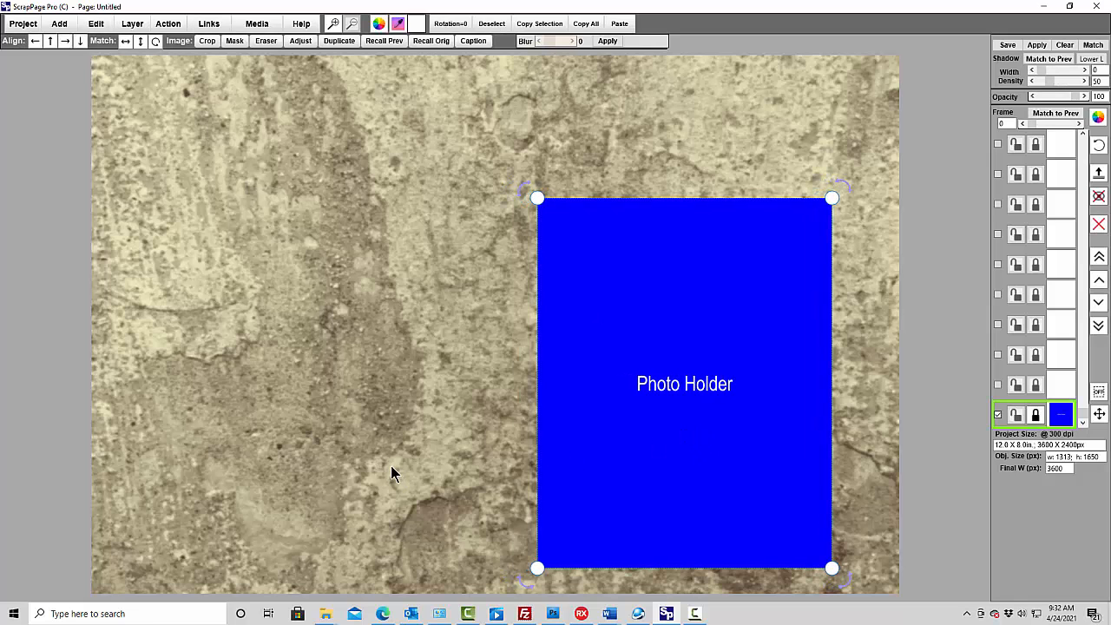
{"action": "left_click", "coordinate": [342, 252]}
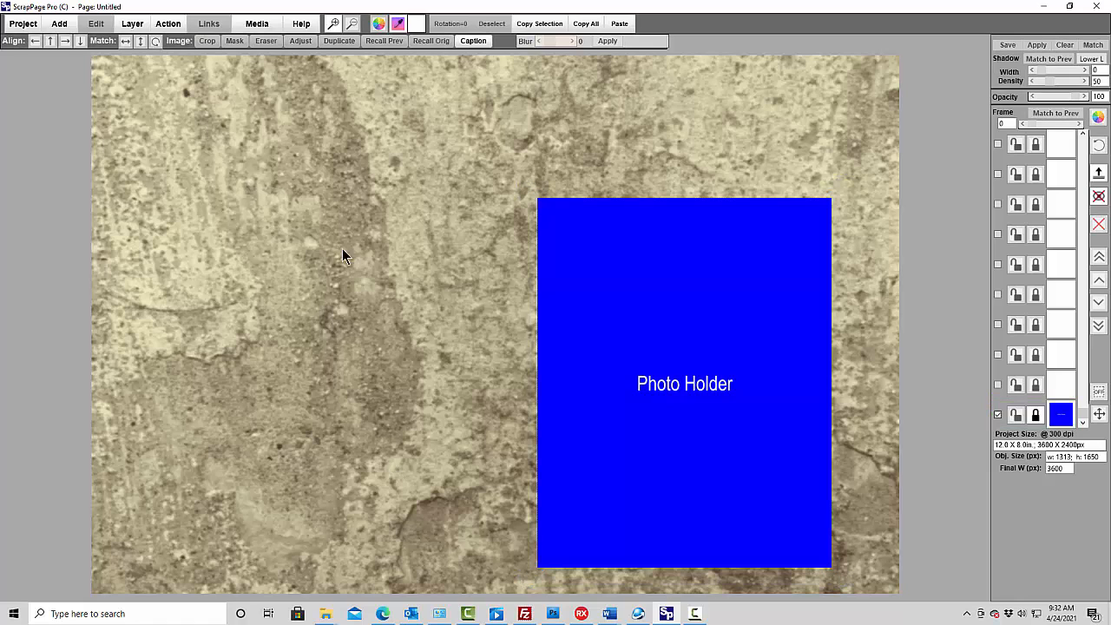
Add a text box, resize it to about 1650 by 325 px and place it in the page's upper left area
{"action": "left_click", "coordinate": [62, 26]}
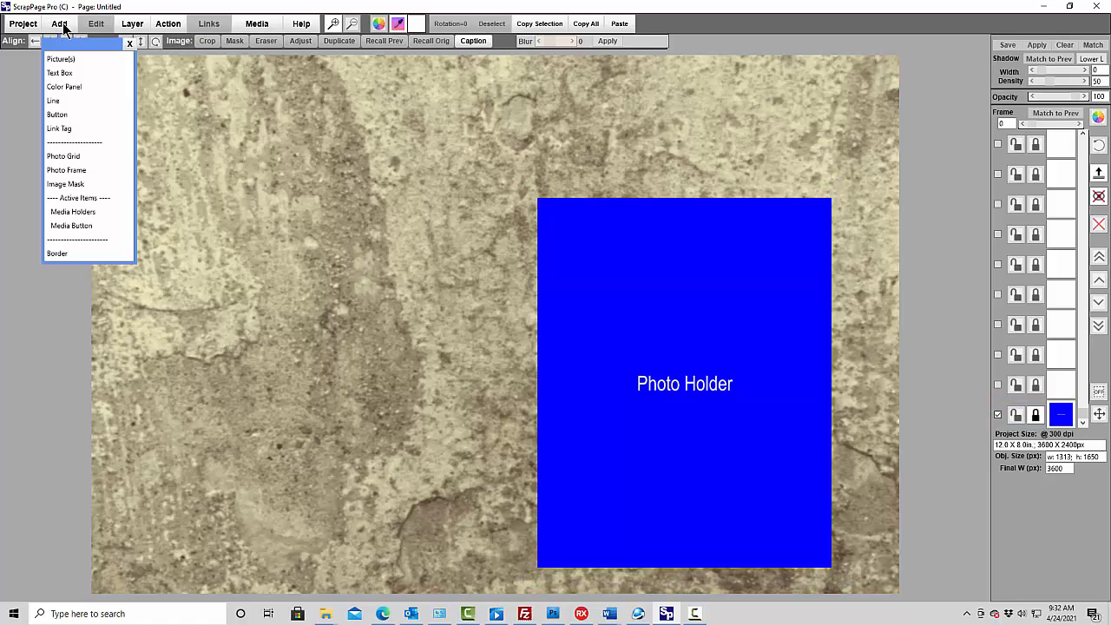
{"action": "left_click", "coordinate": [68, 72]}
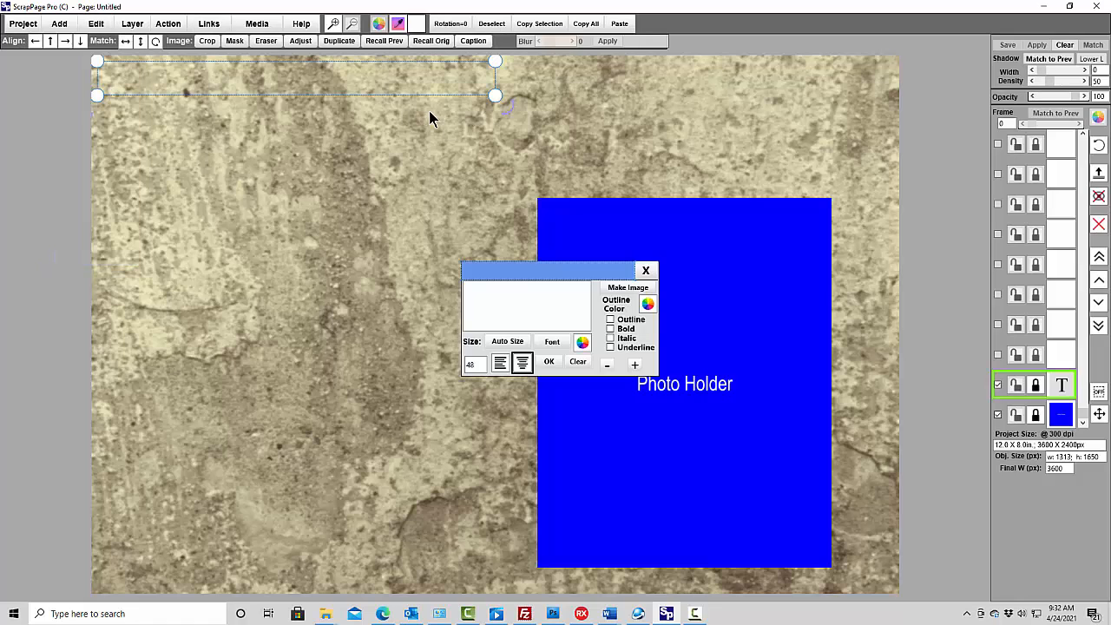
{"action": "left_click_drag", "start_coordinate": [498, 99], "coordinate": [469, 131]}
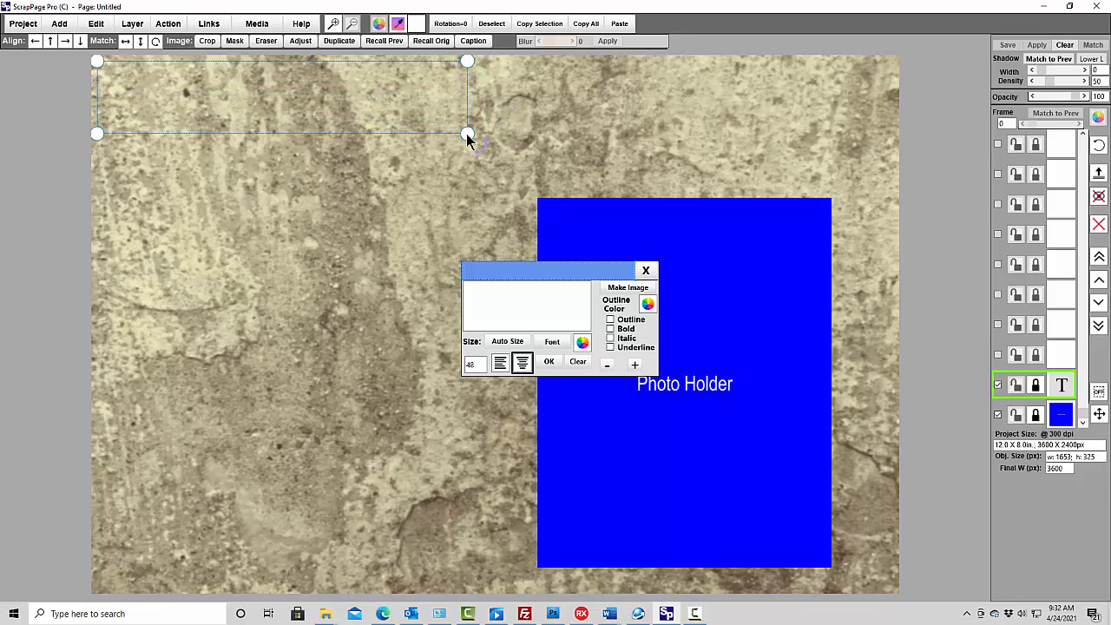
{"action": "left_click_drag", "start_coordinate": [372, 117], "coordinate": [384, 154]}
Enter the text "Film 1", auto-size it and narrow the text box to about 1156 by 348 px
{"action": "left_click", "coordinate": [509, 296]}
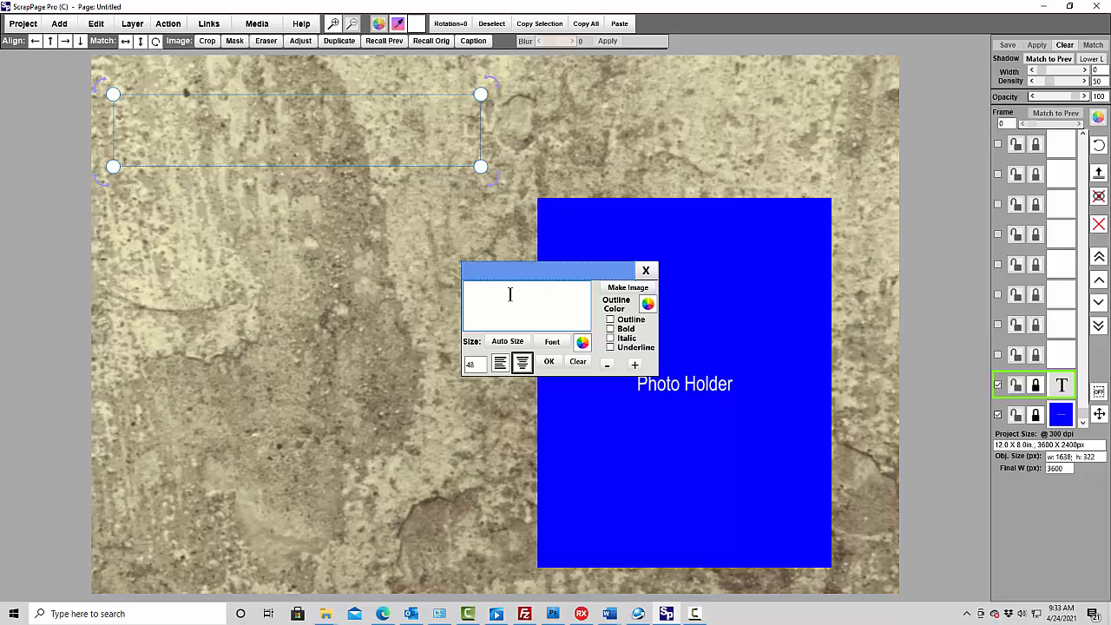
{"action": "type", "text": "ilm 1"}
{"action": "left_click", "coordinate": [508, 341]}
{"action": "left_click_drag", "start_coordinate": [482, 168], "coordinate": [338, 140]}
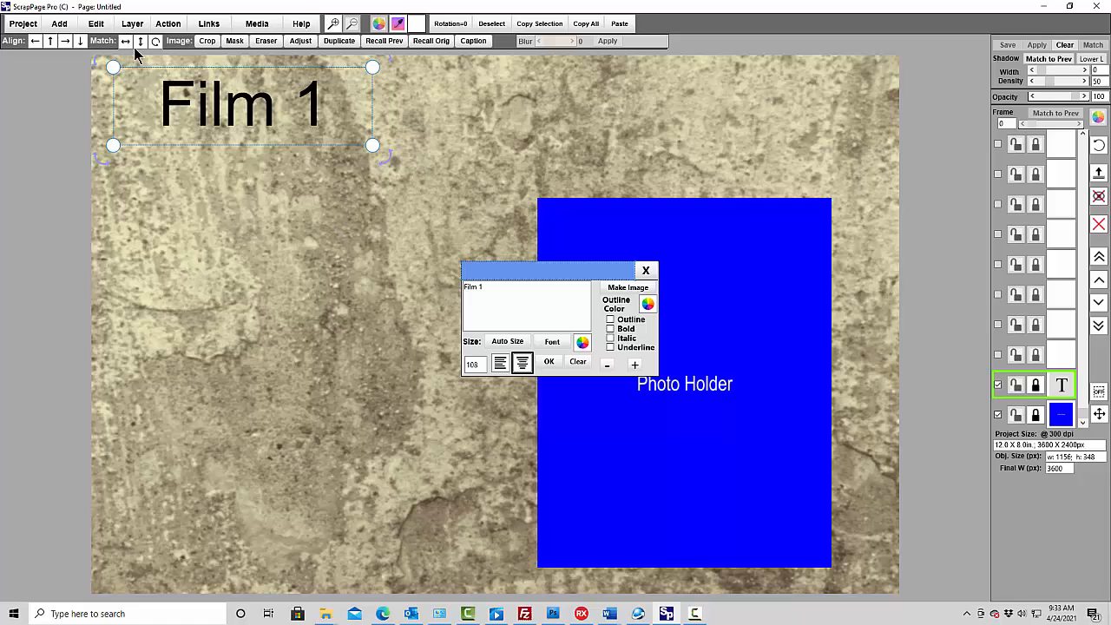
{"action": "left_click", "coordinate": [549, 361]}
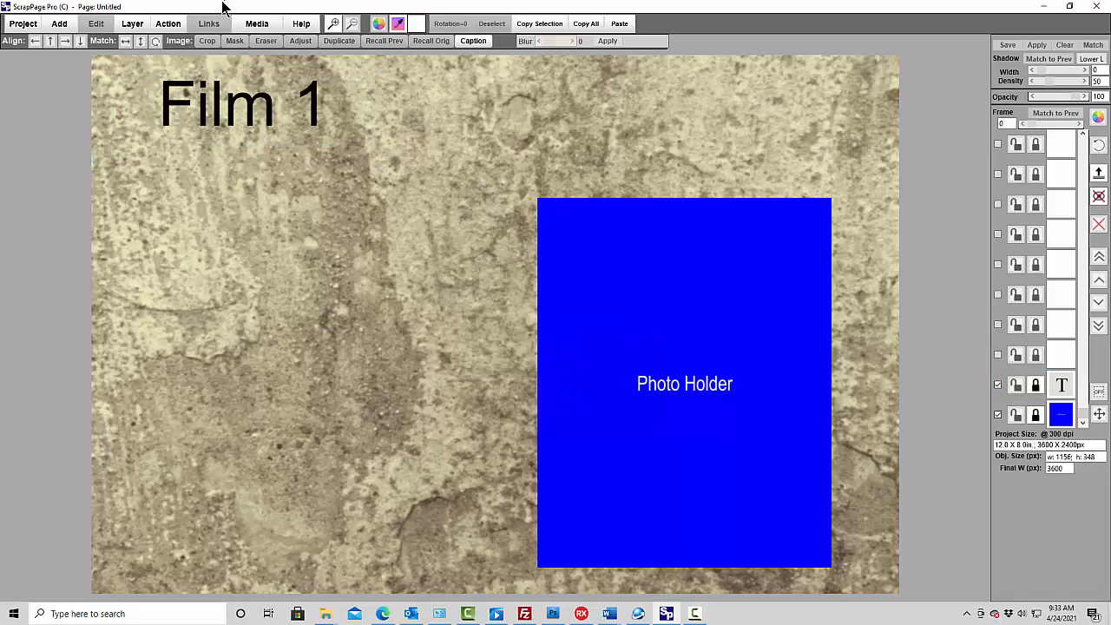
Open the filmstrip image maker and add six family photos from the Genealogy folder, basketball photo 002 through football photo 011
{"action": "left_click", "coordinate": [171, 28]}
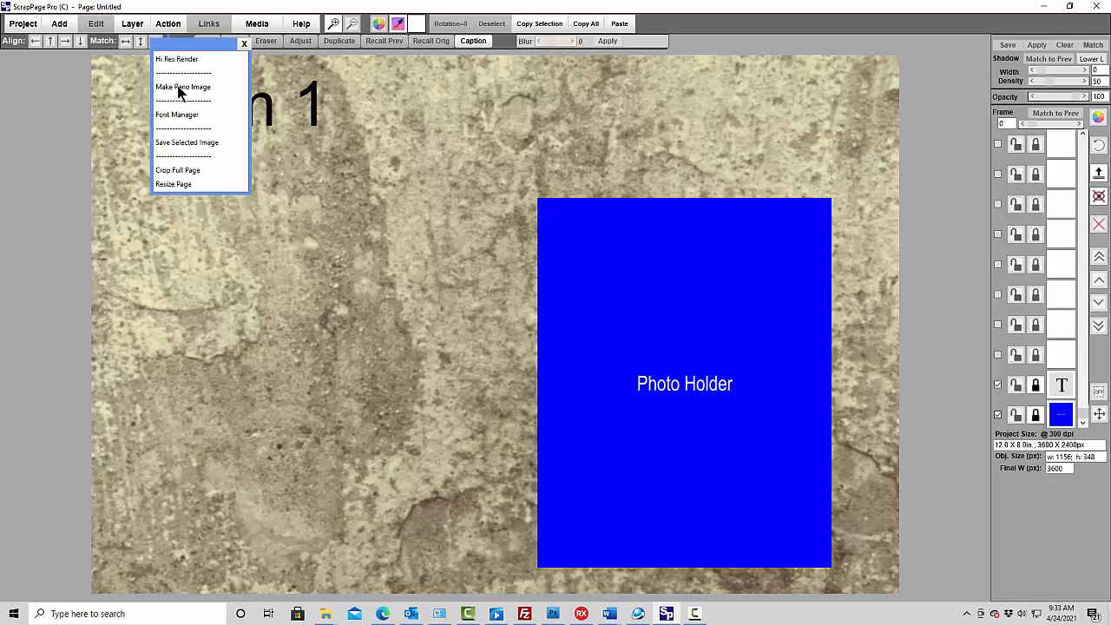
{"action": "left_click", "coordinate": [180, 88]}
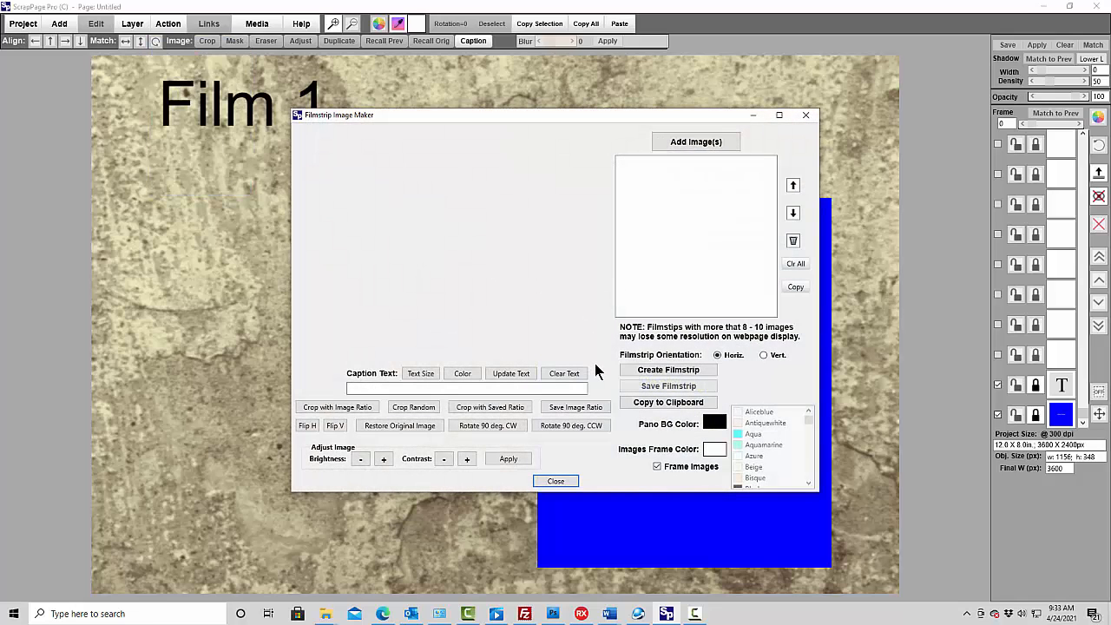
{"action": "left_click", "coordinate": [697, 143]}
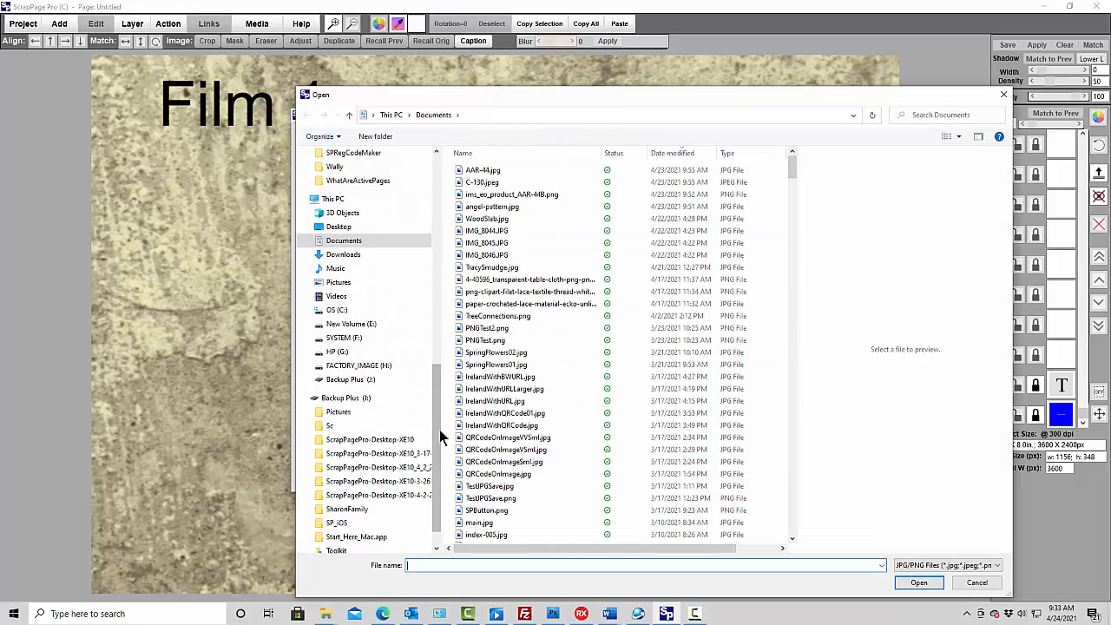
{"action": "left_click_drag", "start_coordinate": [439, 430], "coordinate": [441, 200]}
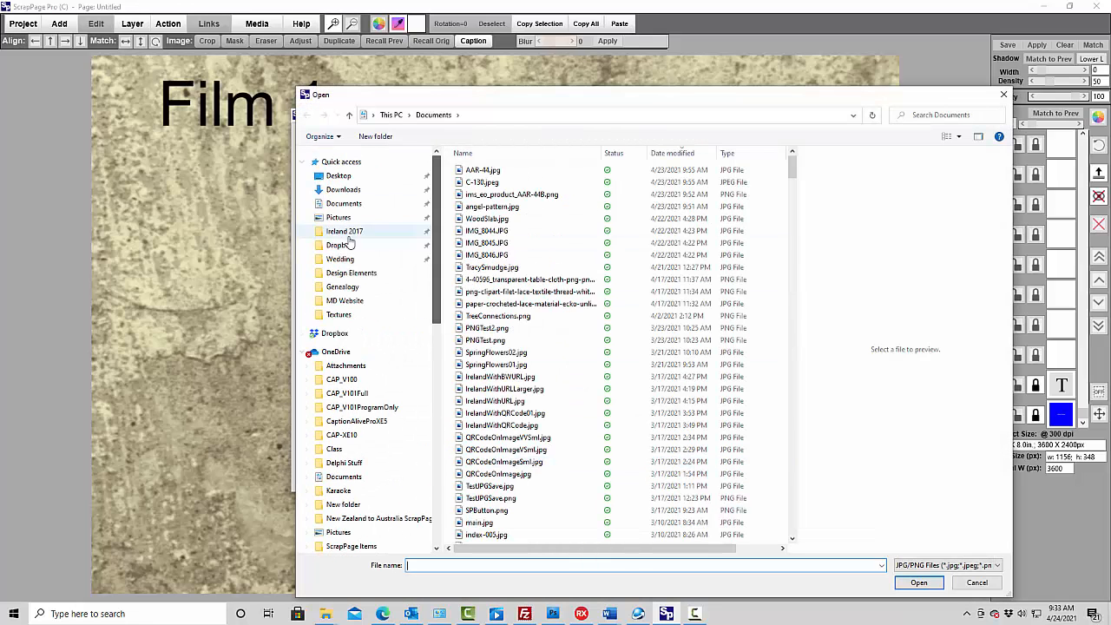
{"action": "left_click", "coordinate": [371, 287]}
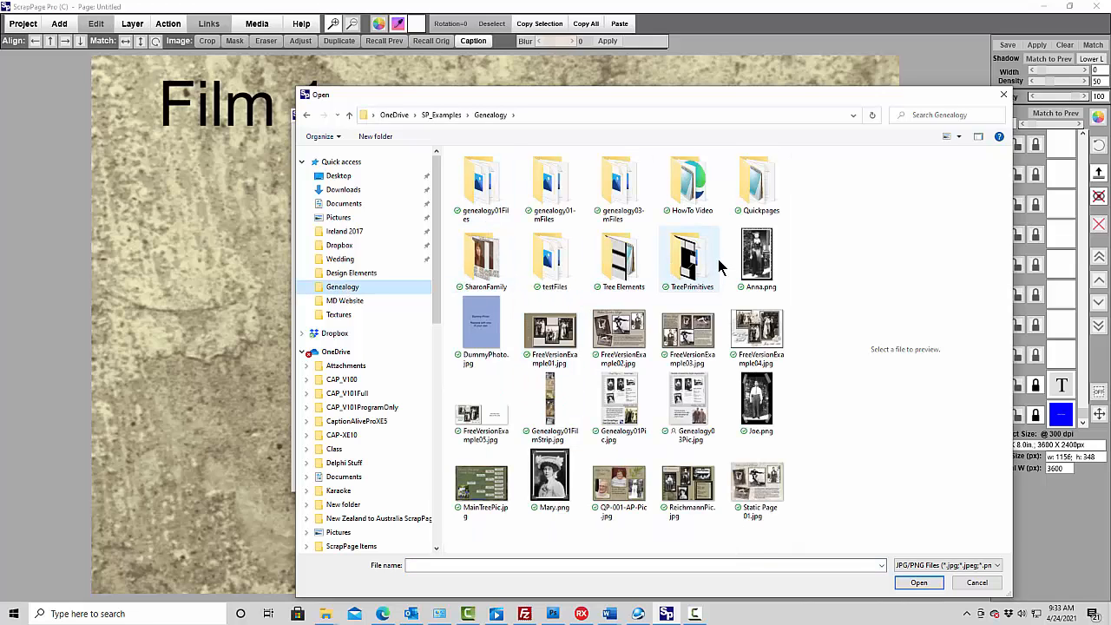
{"action": "double_click", "coordinate": [483, 261]}
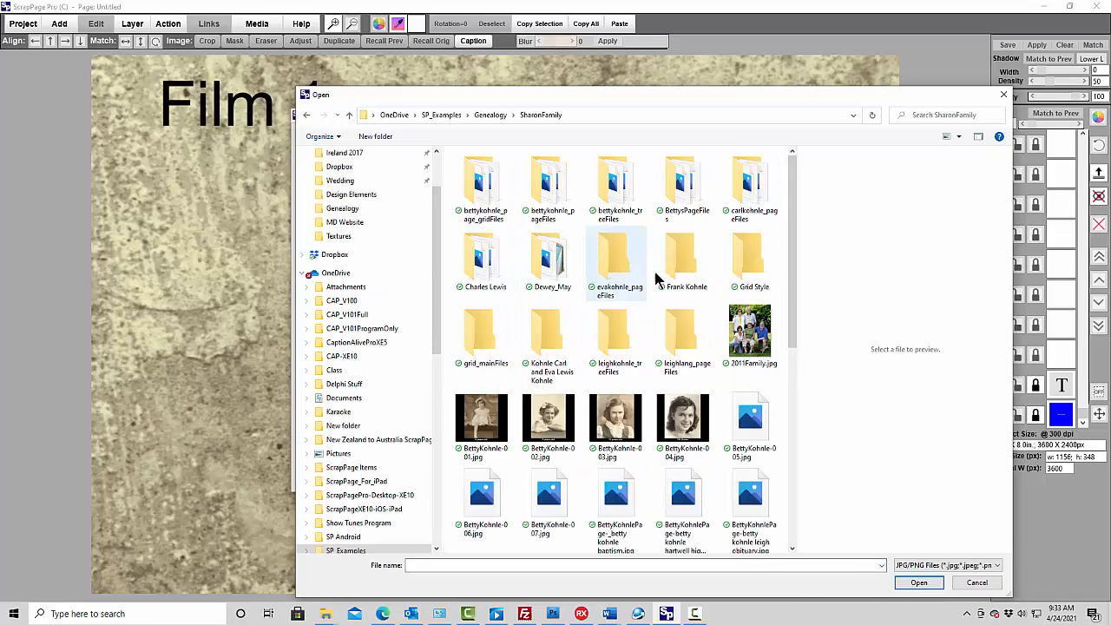
{"action": "left_click_drag", "start_coordinate": [794, 226], "coordinate": [786, 434]}
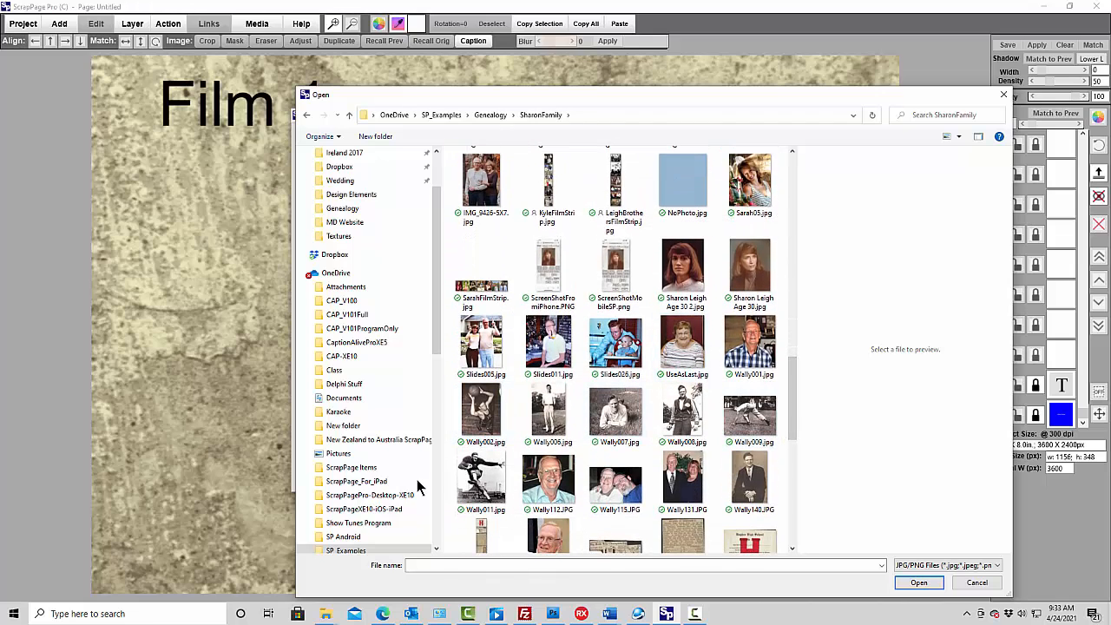
{"action": "left_click", "coordinate": [482, 410]}
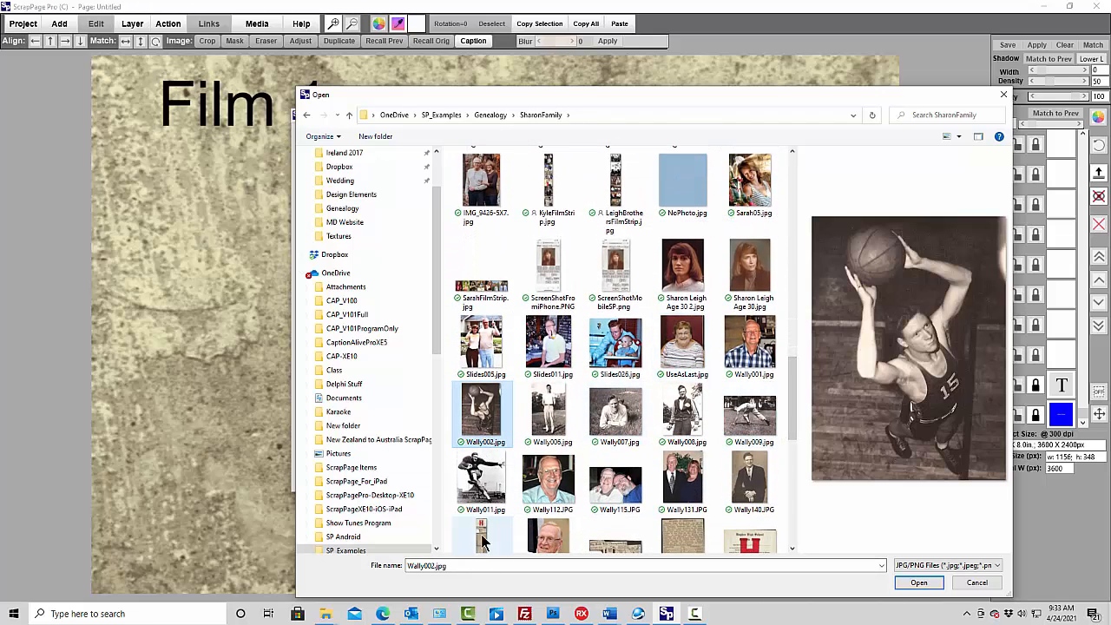
{"action": "left_click", "coordinate": [482, 482], "text": "shift"}
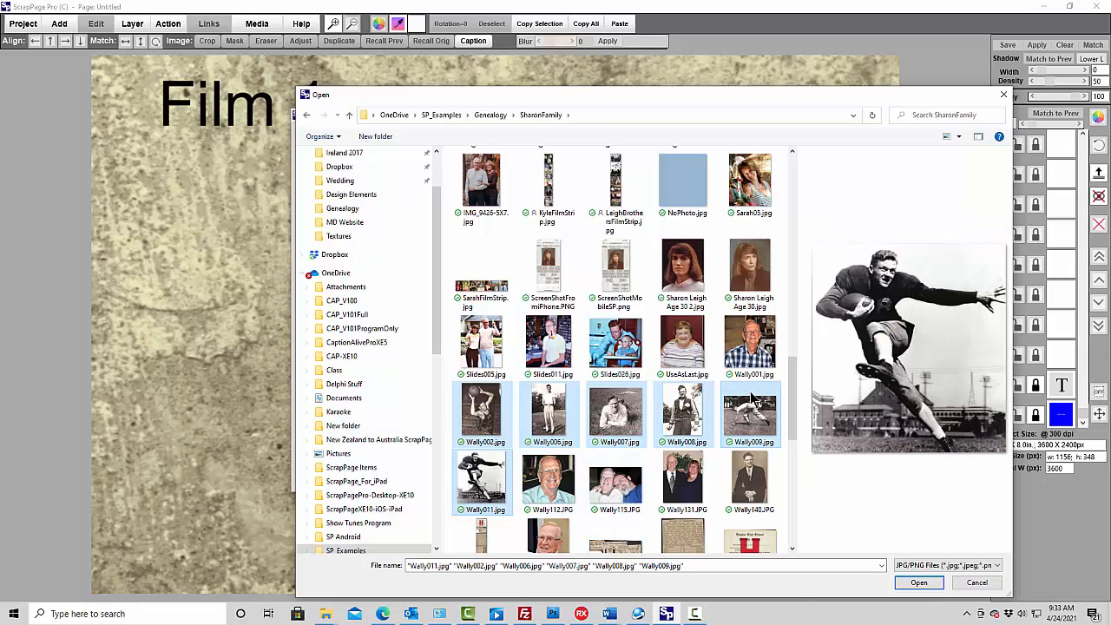
{"action": "left_click", "coordinate": [919, 584]}
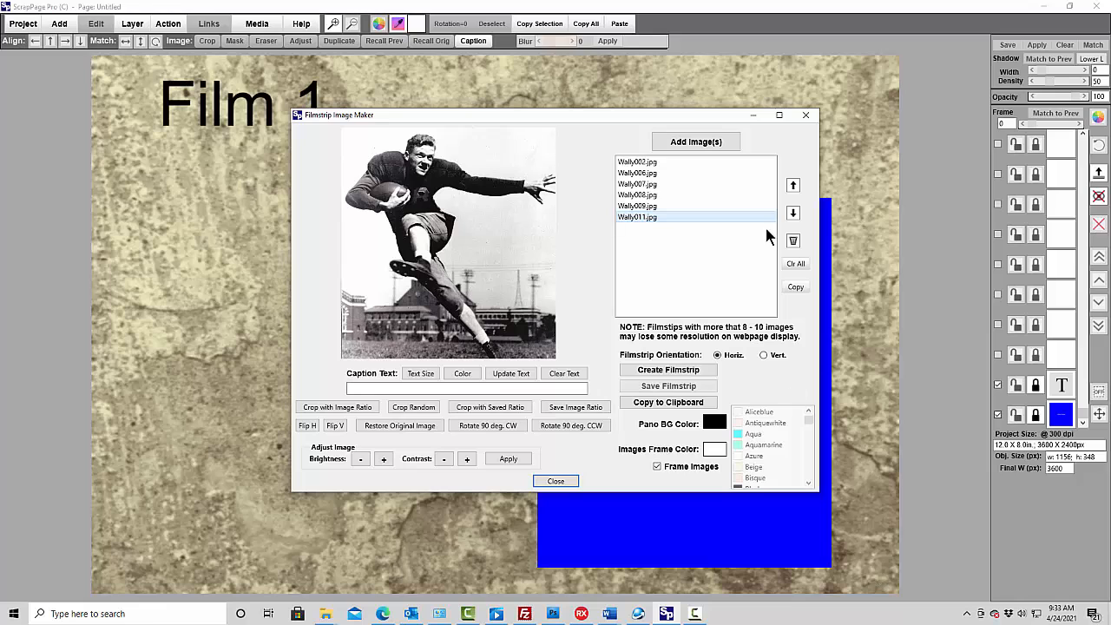
Look through the added photos one by one from the end of the image list to the first
{"action": "left_click", "coordinate": [638, 206]}
{"action": "left_click", "coordinate": [639, 194]}
{"action": "left_click", "coordinate": [638, 184]}
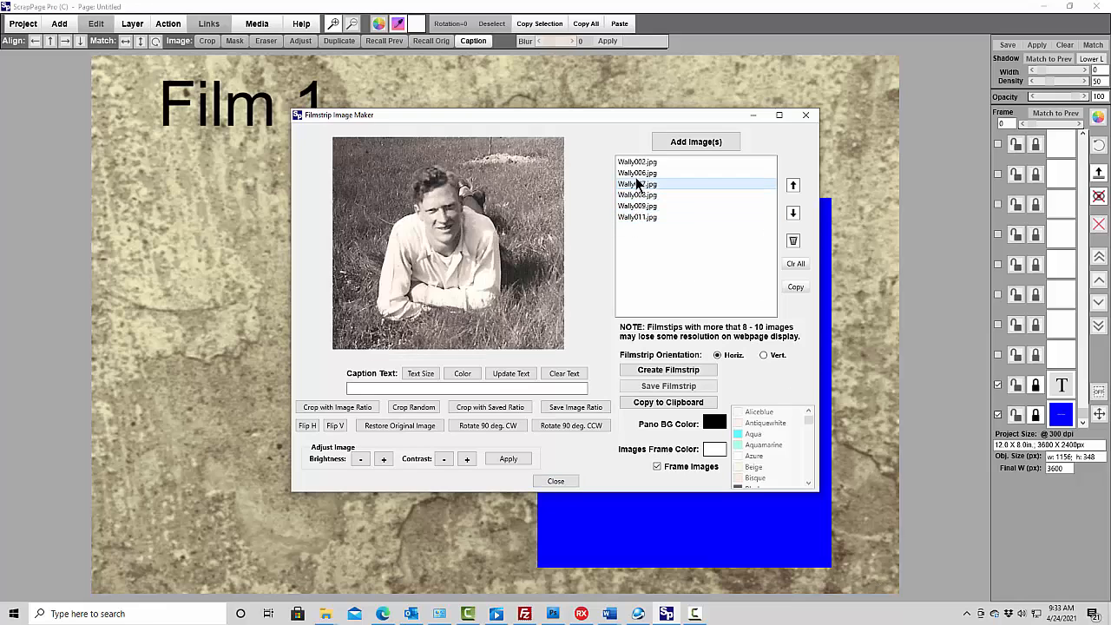
{"action": "left_click", "coordinate": [638, 173]}
{"action": "left_click", "coordinate": [637, 161]}
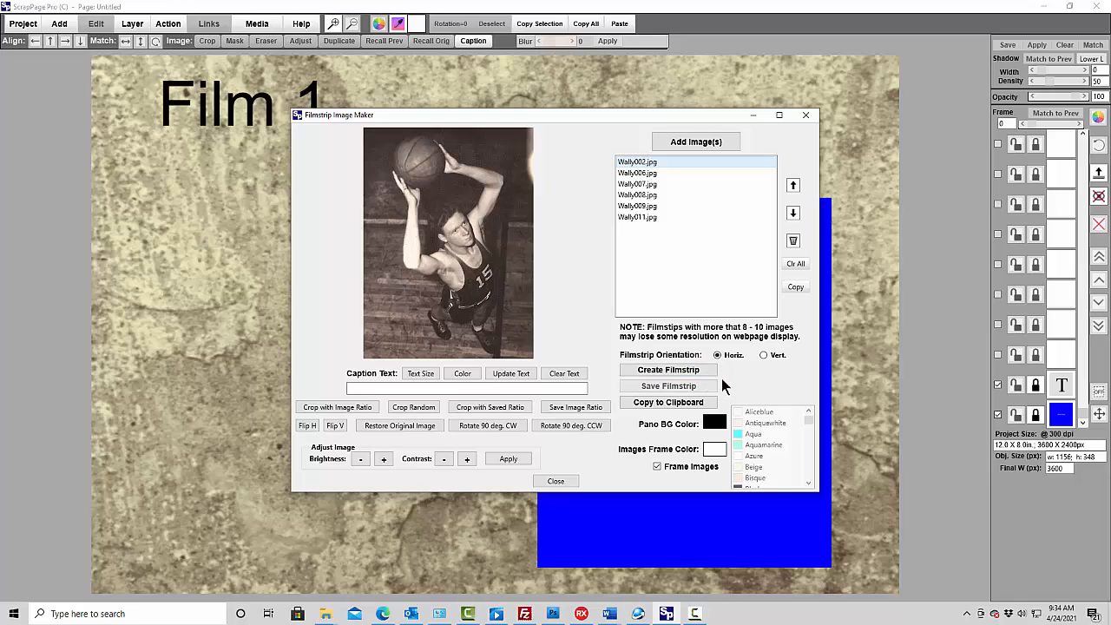
Generate the filmstrip in horizontal and in vertical orientation, examining each preview
{"action": "left_click", "coordinate": [658, 374]}
{"action": "left_click_drag", "start_coordinate": [361, 442], "coordinate": [573, 388]}
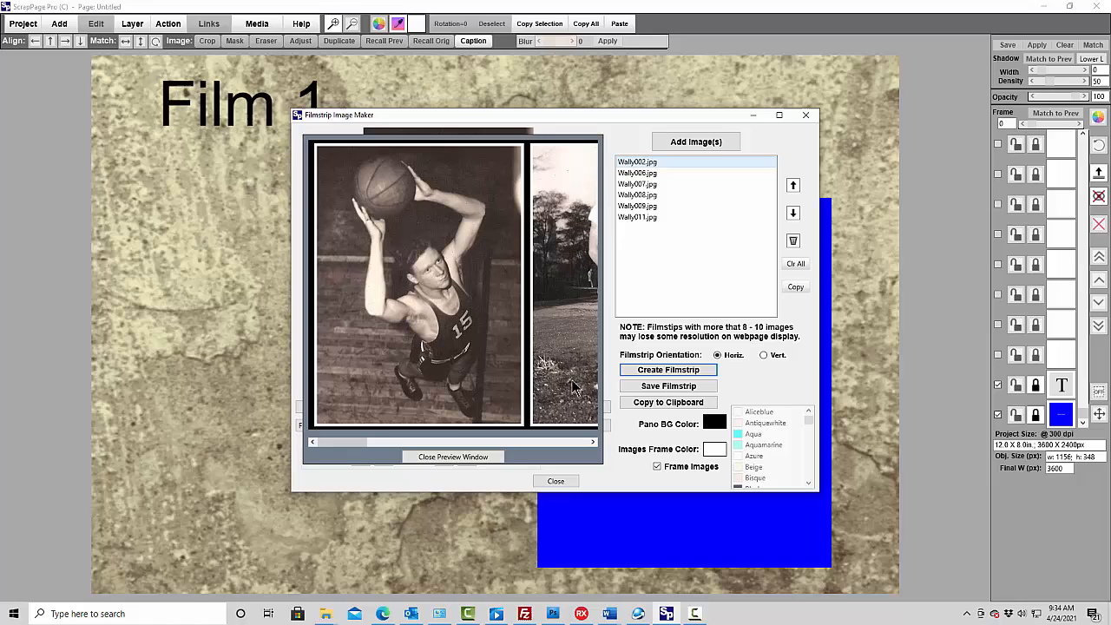
{"action": "left_click", "coordinate": [766, 358]}
{"action": "left_click", "coordinate": [663, 371]}
{"action": "left_click_drag", "start_coordinate": [614, 155], "coordinate": [614, 218]}
{"action": "left_click_drag", "start_coordinate": [621, 337], "coordinate": [633, 402]}
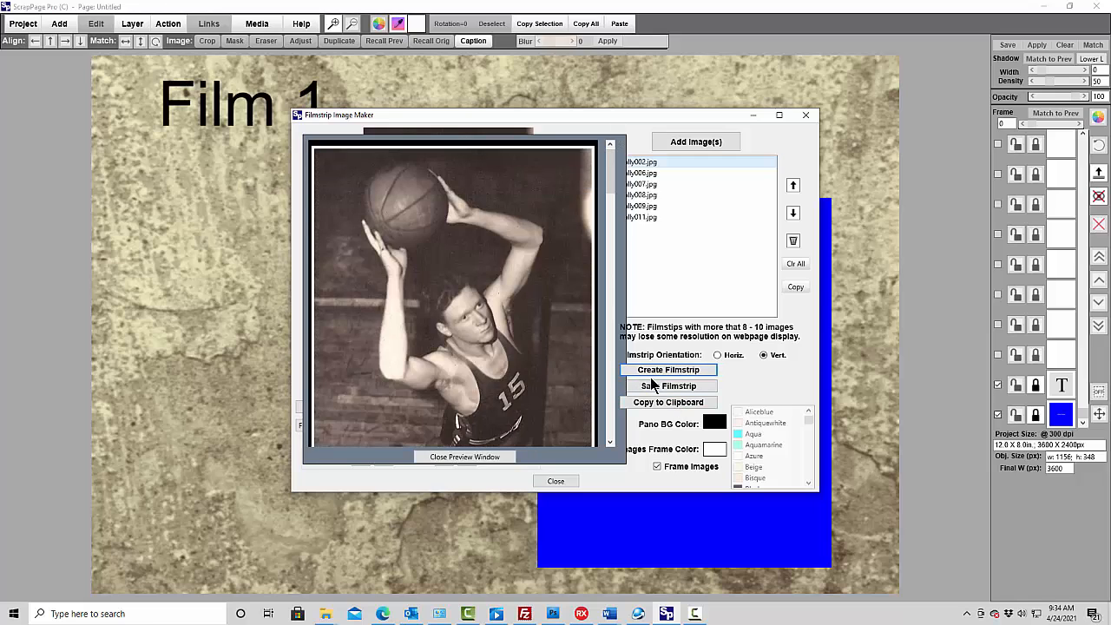
Regenerate the filmstrip in horizontal orientation, check its preview and close the preview window
{"action": "left_click", "coordinate": [718, 356]}
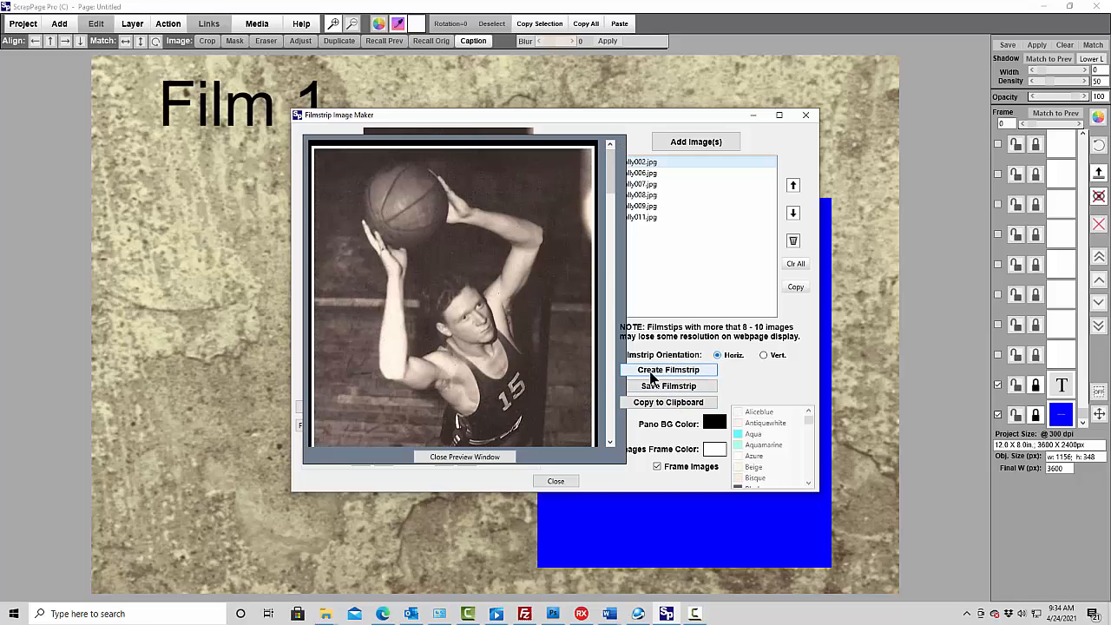
{"action": "left_click_drag", "start_coordinate": [352, 443], "coordinate": [422, 446]}
{"action": "left_click", "coordinate": [450, 457]}
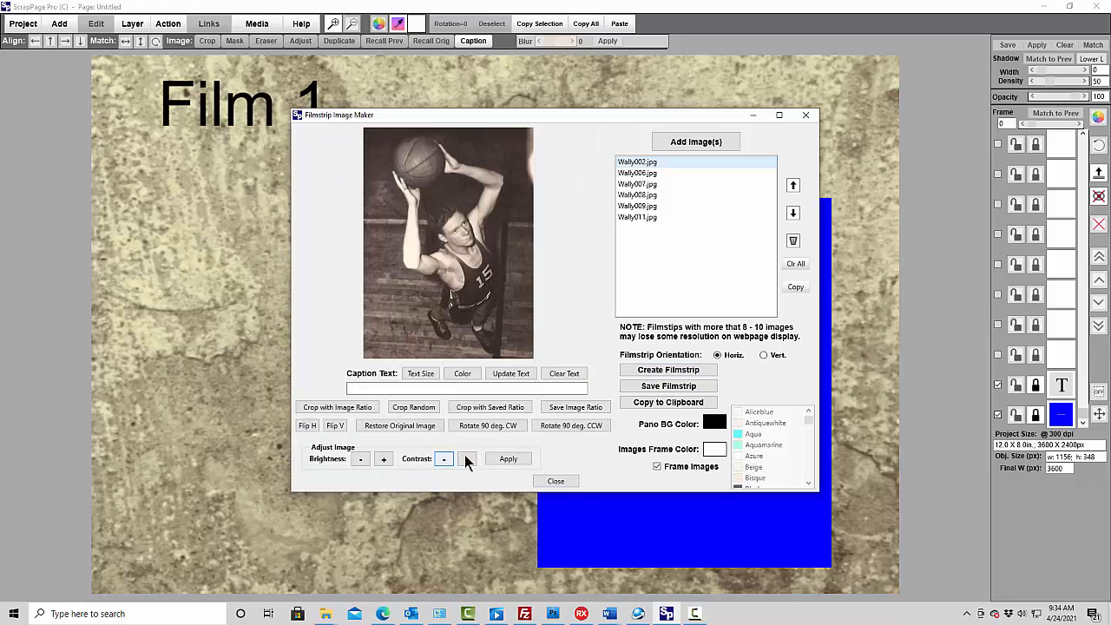
Copy the filmstrip to the clipboard, close the maker and paste it into a popup photo link for the "Film 1" text
{"action": "left_click", "coordinate": [660, 405]}
{"action": "left_click", "coordinate": [556, 481]}
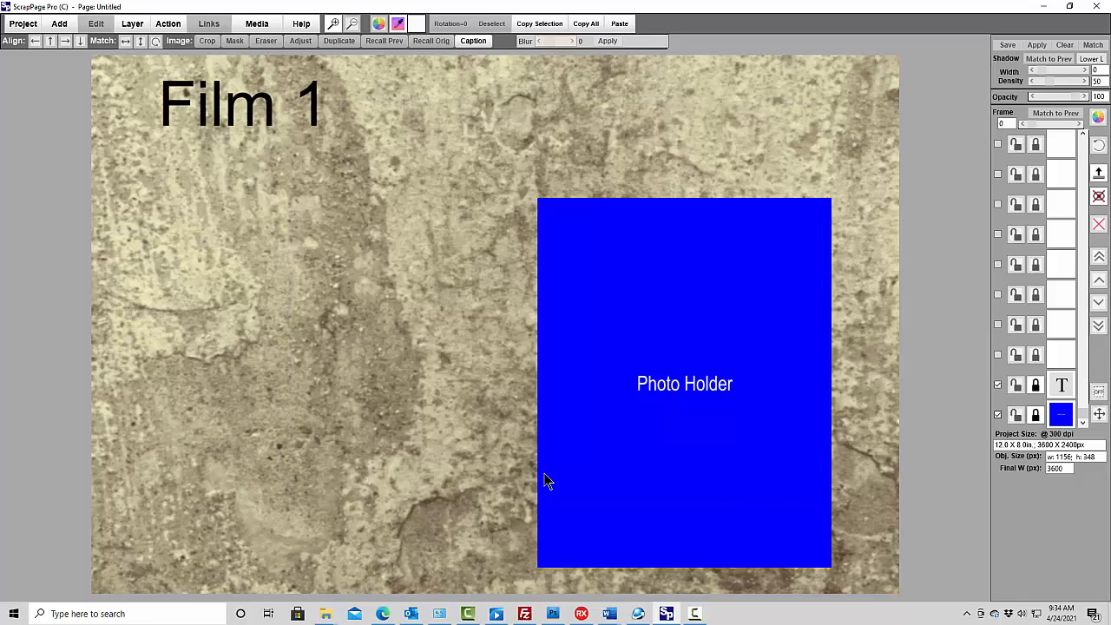
{"action": "left_click", "coordinate": [242, 118]}
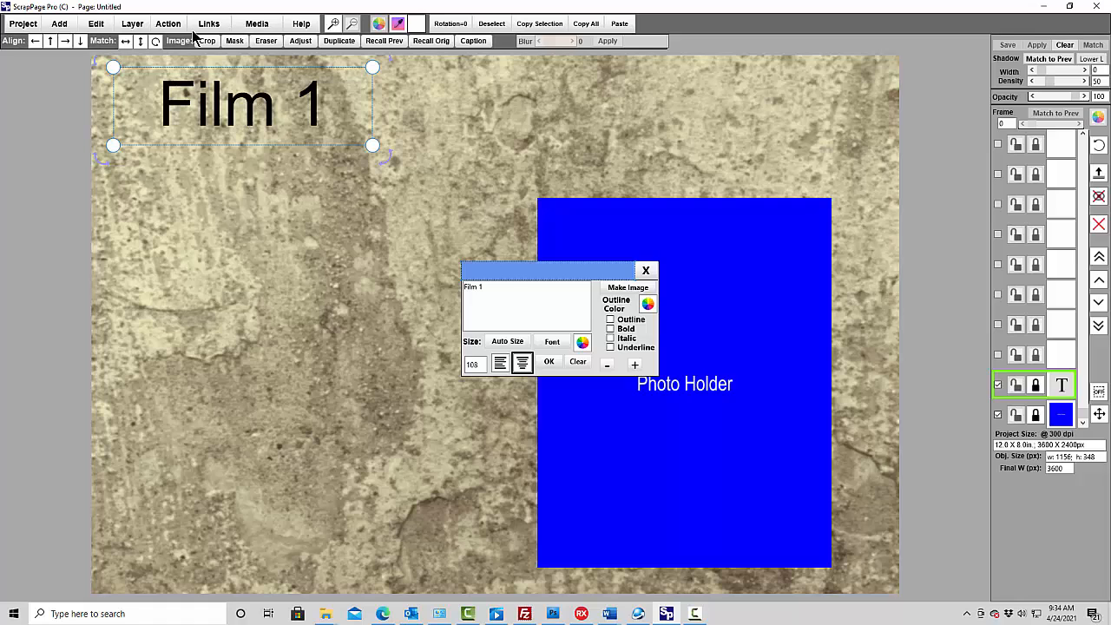
{"action": "left_click", "coordinate": [219, 24]}
{"action": "left_click", "coordinate": [221, 26]}
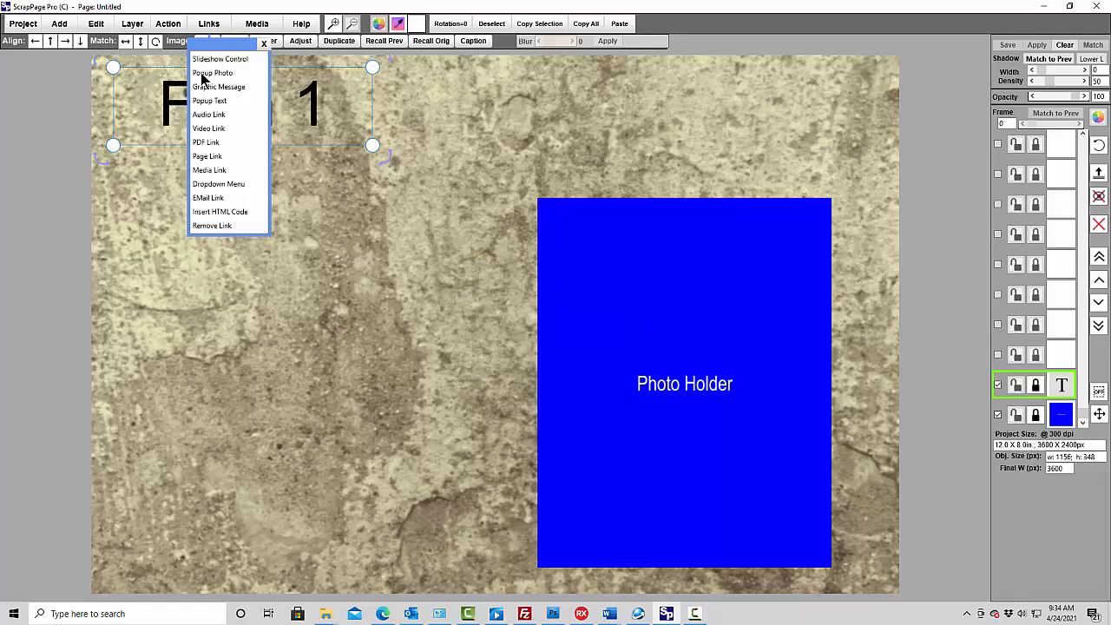
{"action": "left_click", "coordinate": [205, 73]}
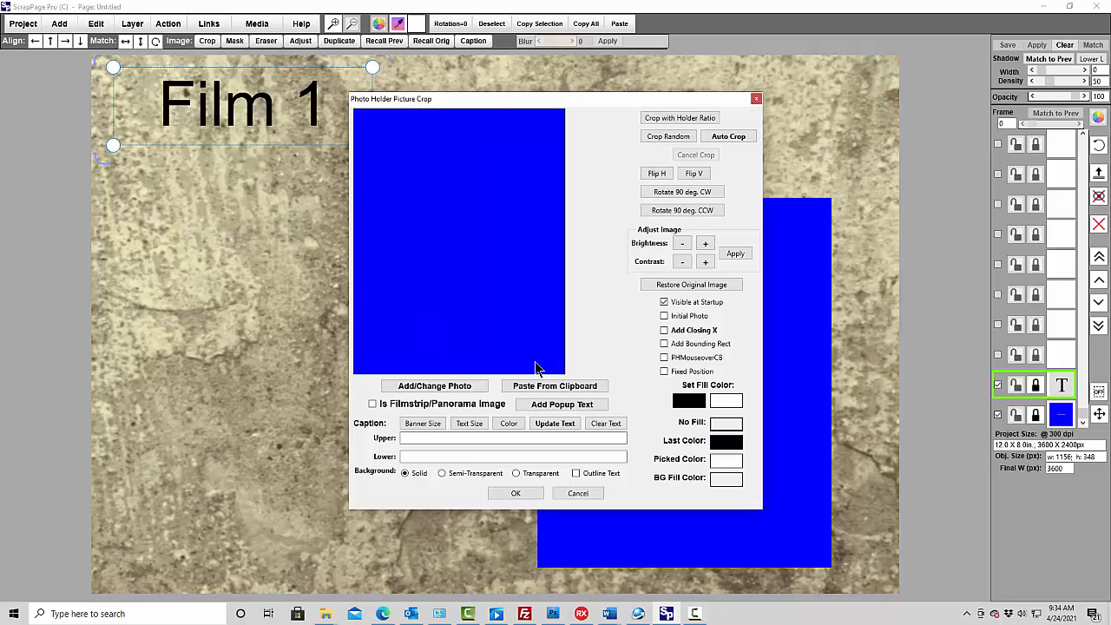
{"action": "left_click", "coordinate": [539, 392]}
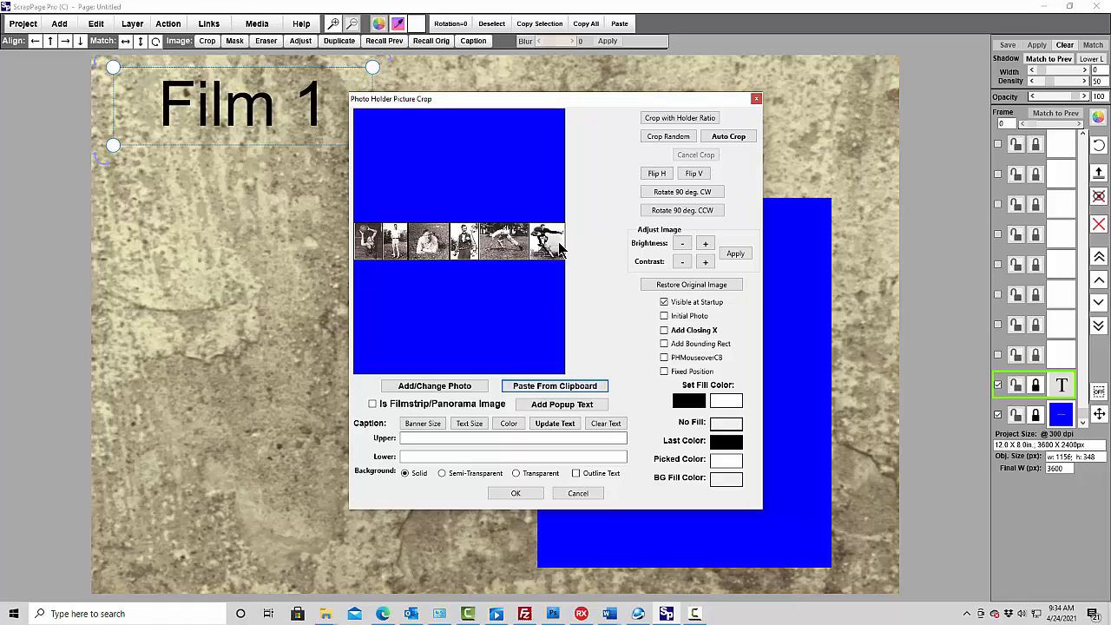
Mark the pasted popup photo as a filmstrip/panorama image, accept the link and deselect the "Film 1" text
{"action": "left_click", "coordinate": [373, 405]}
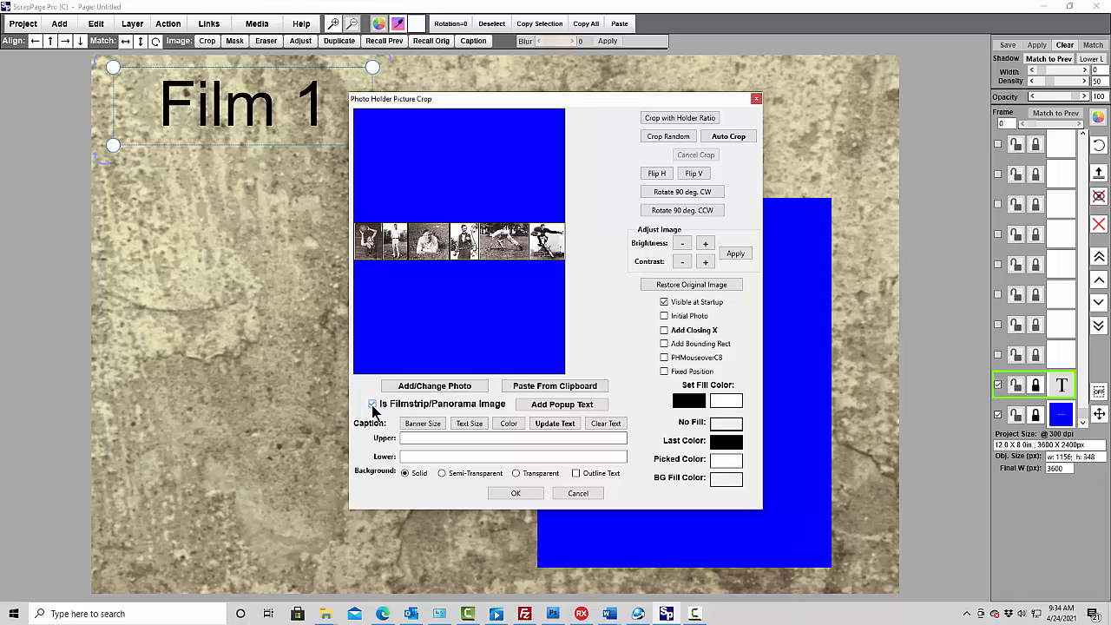
{"action": "left_click", "coordinate": [515, 493]}
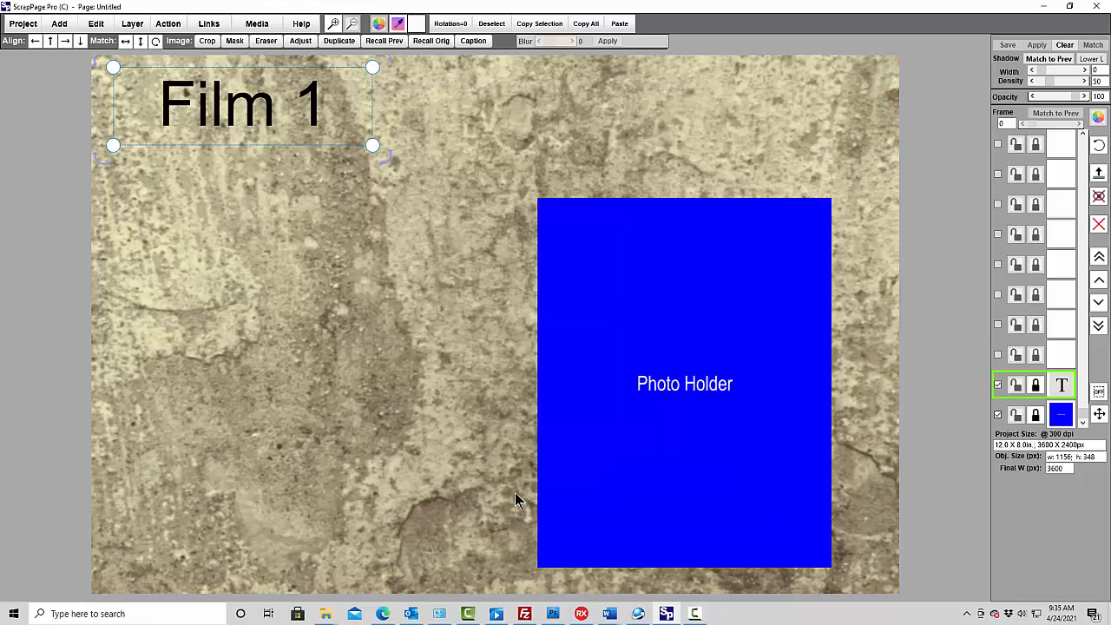
{"action": "left_click", "coordinate": [473, 180]}
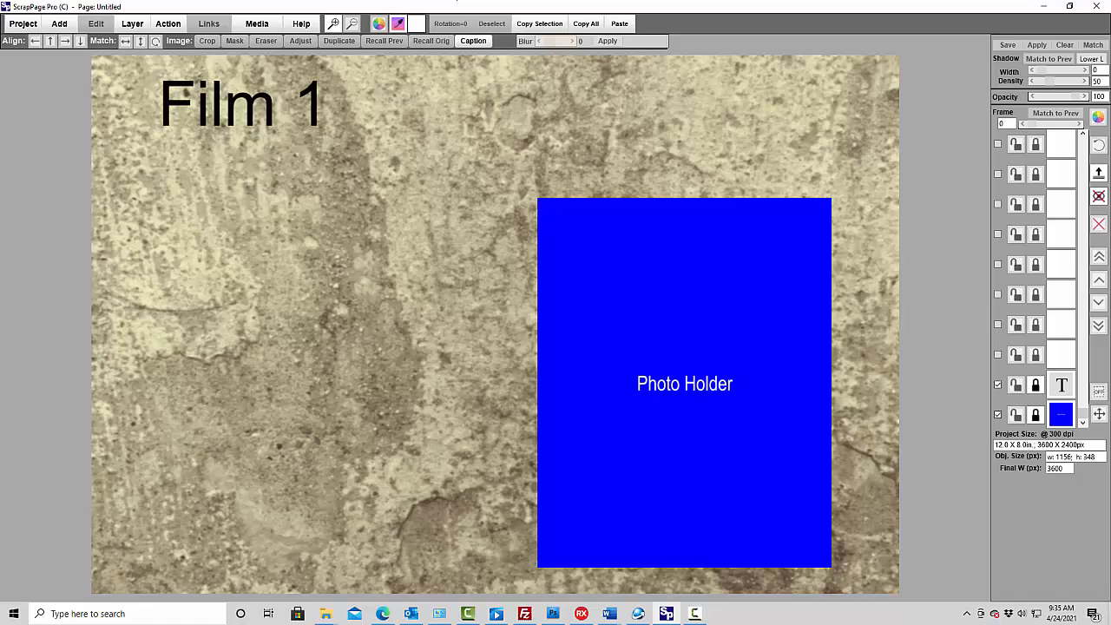
{"action": "key", "text": "alt+Tab"}
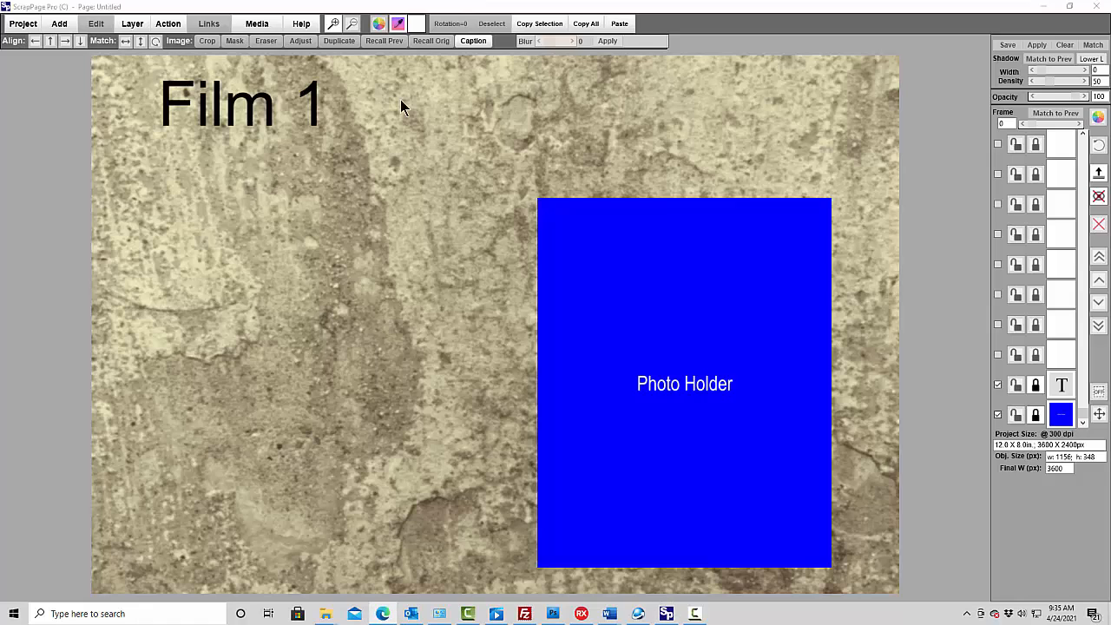
Build the active page for local viewing as test.html in the Genealogy folder, overwriting the existing page
{"action": "left_click", "coordinate": [259, 25]}
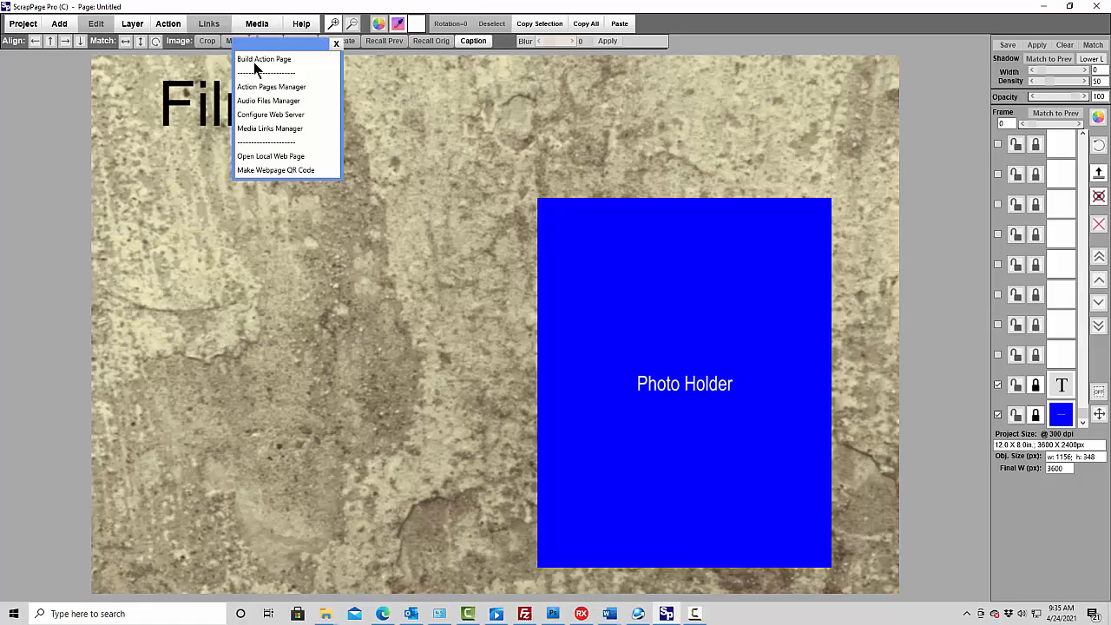
{"action": "left_click", "coordinate": [257, 60]}
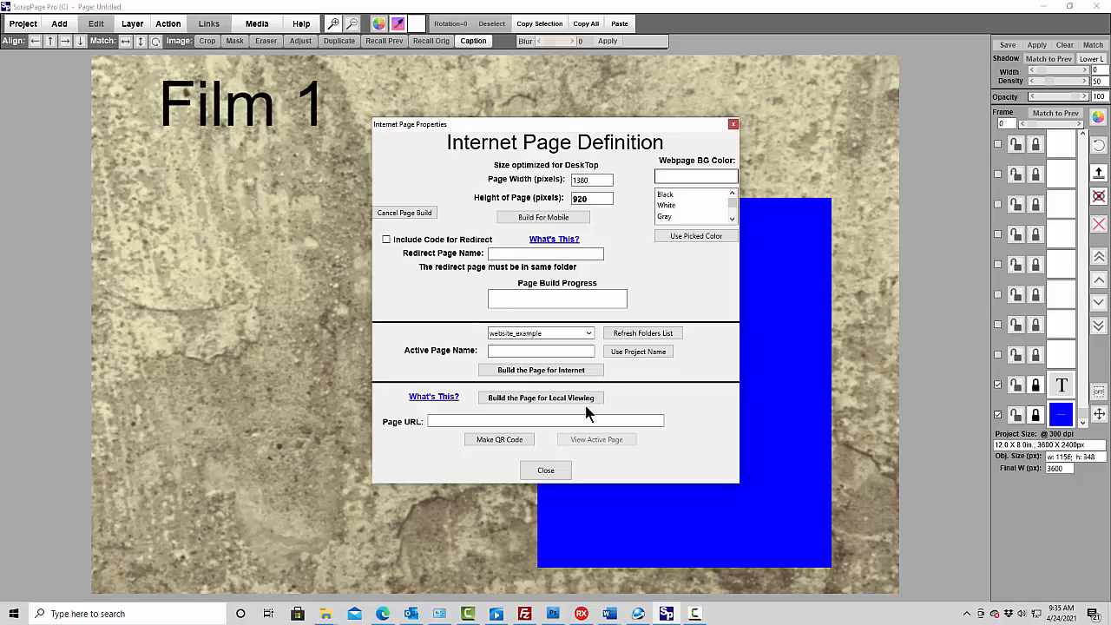
{"action": "left_click", "coordinate": [533, 397]}
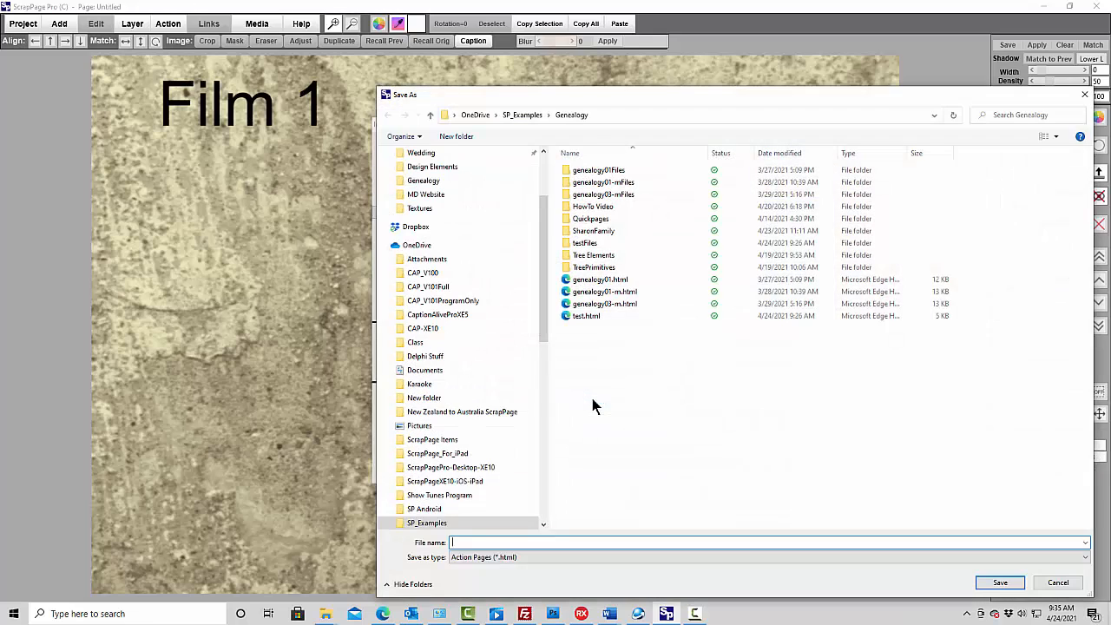
{"action": "left_click", "coordinate": [585, 318]}
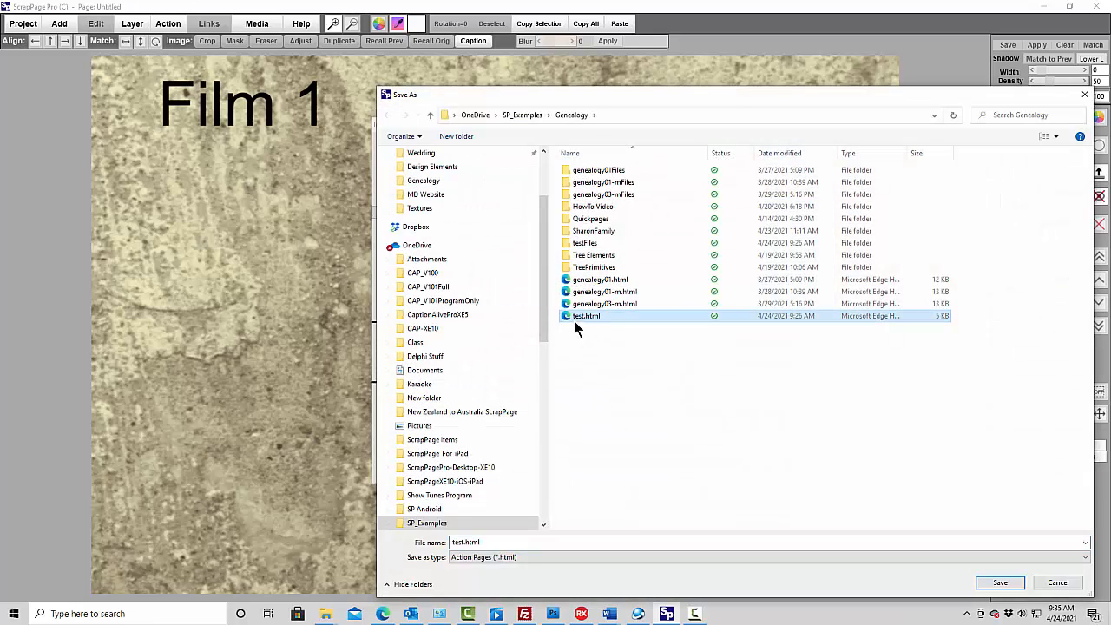
{"action": "left_click", "coordinate": [1002, 585]}
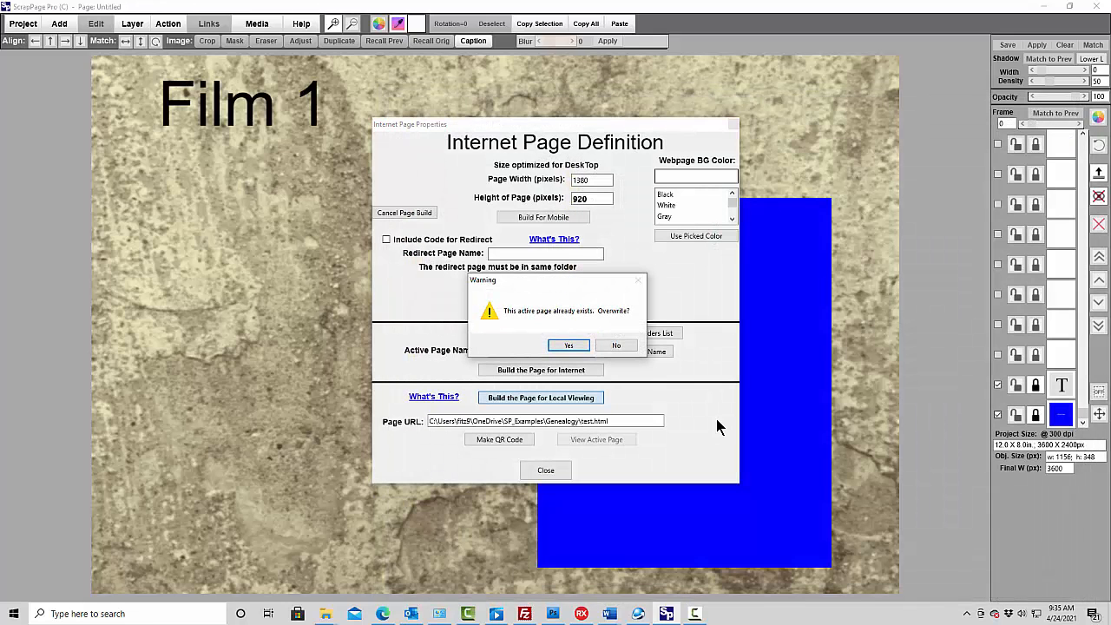
{"action": "left_click", "coordinate": [569, 346]}
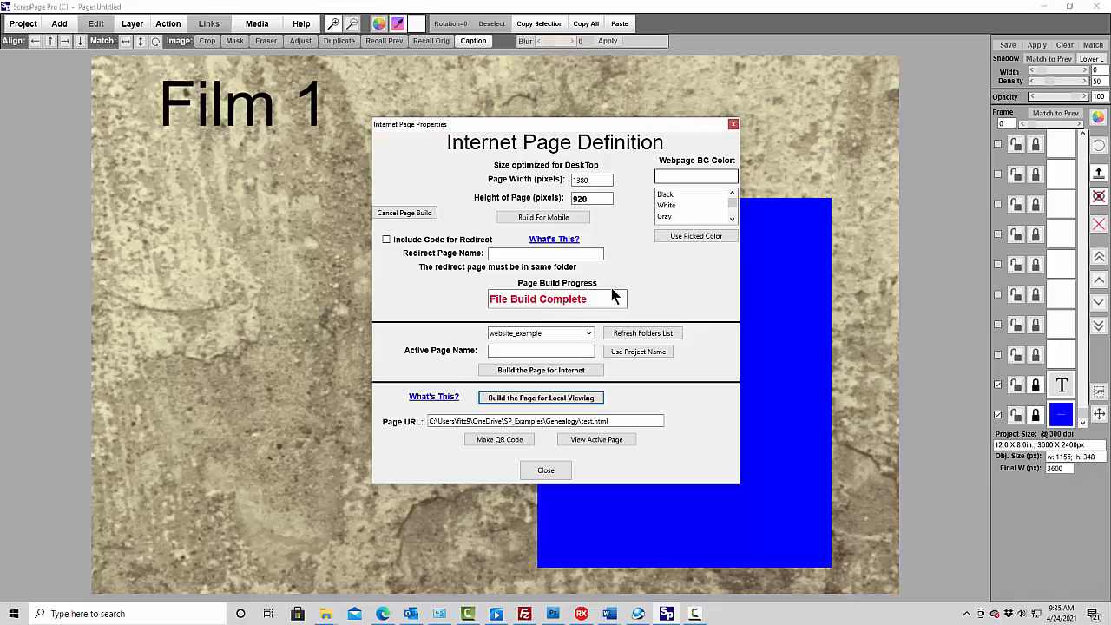
View the built page in a maximized browser, open the filmstrip from "Film 1", scroll through it and minimize the browser
{"action": "left_click", "coordinate": [597, 440]}
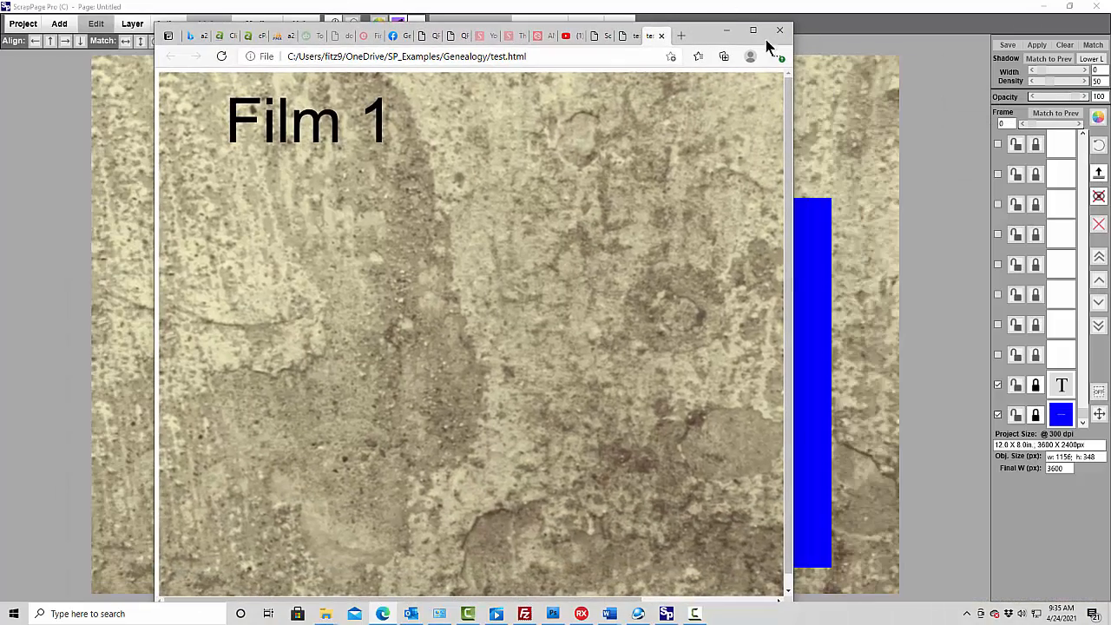
{"action": "left_click", "coordinate": [755, 33]}
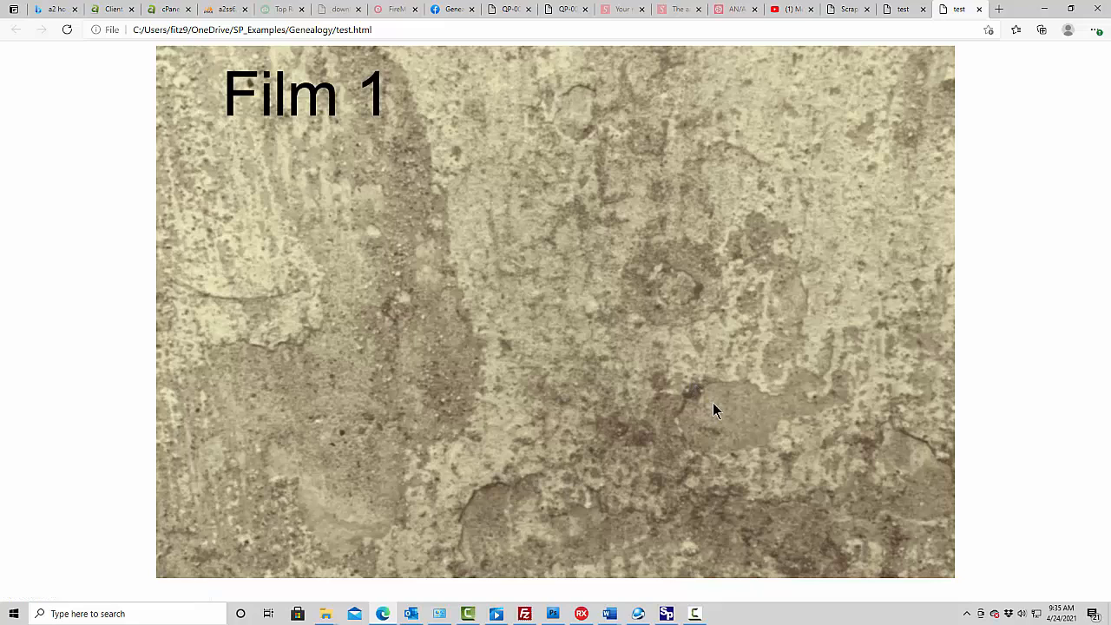
{"action": "left_click", "coordinate": [270, 94]}
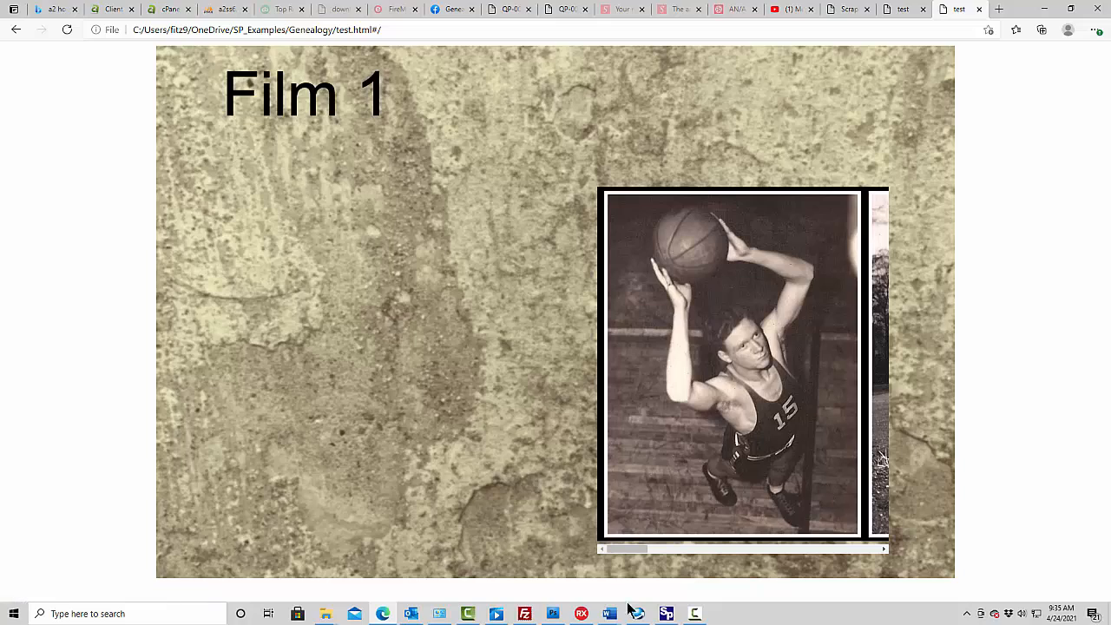
{"action": "left_click_drag", "start_coordinate": [632, 549], "coordinate": [607, 554]}
{"action": "left_click", "coordinate": [1044, 11]}
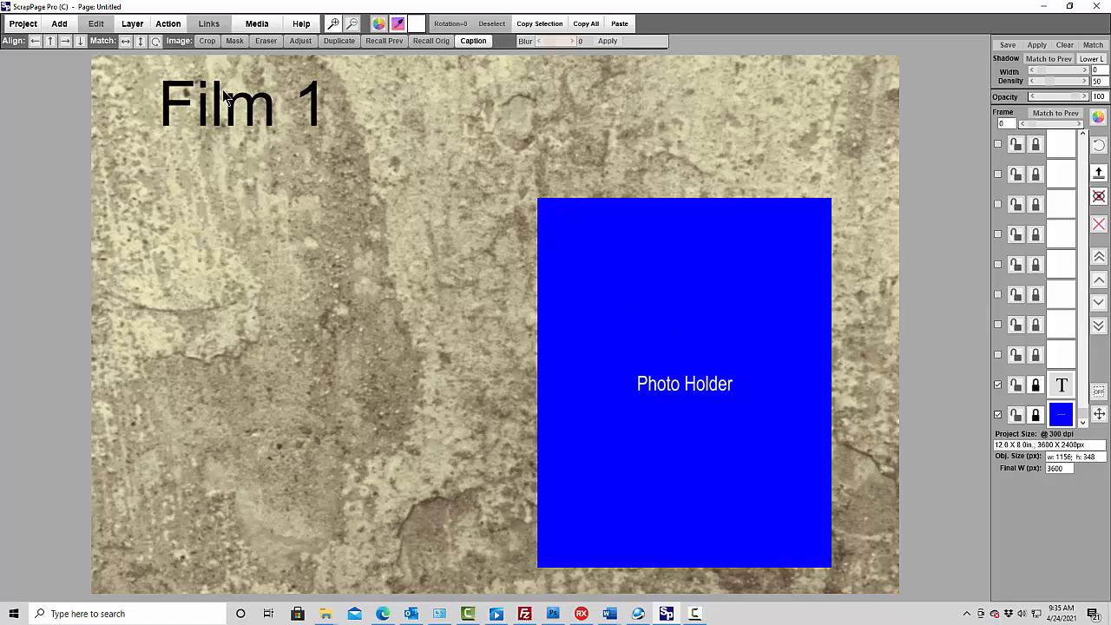
Edit the popup photo link of "Film 1" to enable Initial Photo, Add Bounding Rect and Add Closing X
{"action": "double_click", "coordinate": [245, 111]}
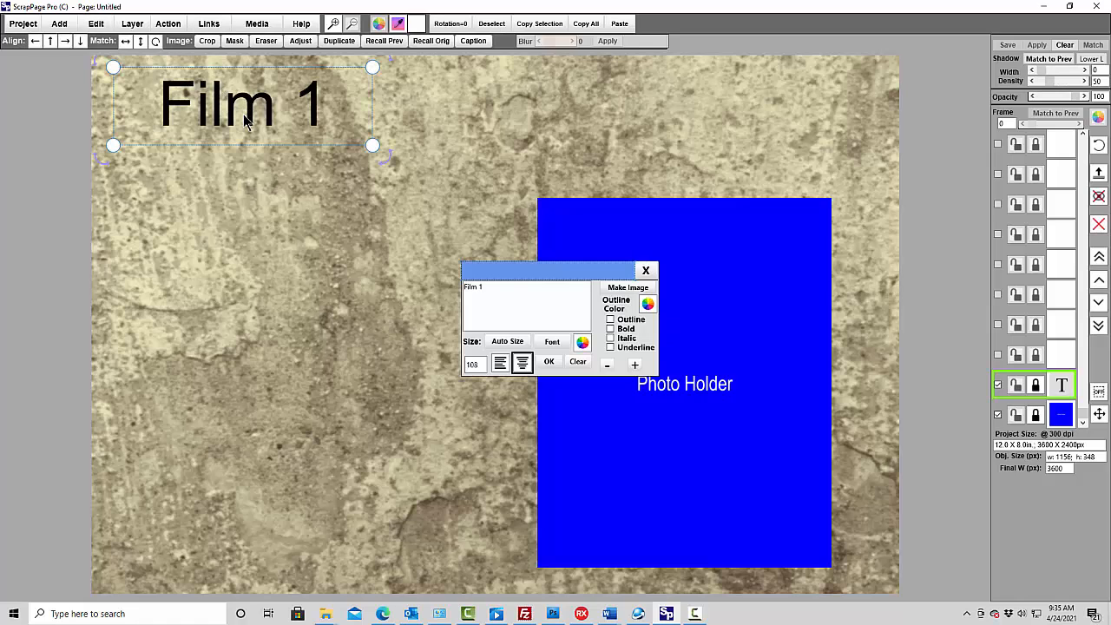
{"action": "left_click", "coordinate": [217, 24]}
{"action": "left_click", "coordinate": [213, 88]}
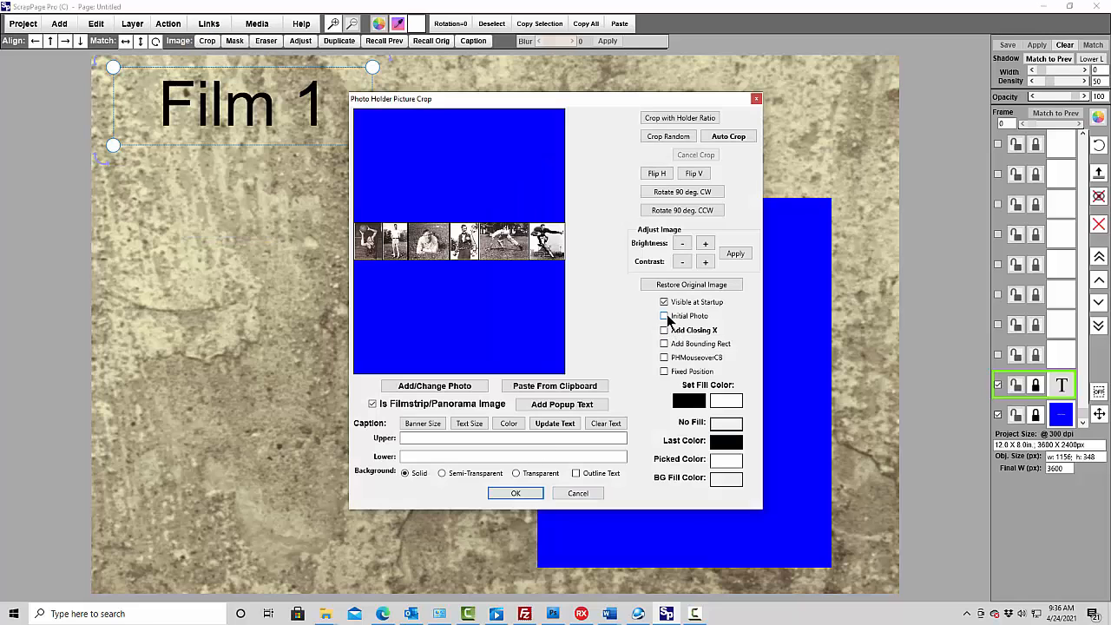
{"action": "left_click", "coordinate": [664, 317]}
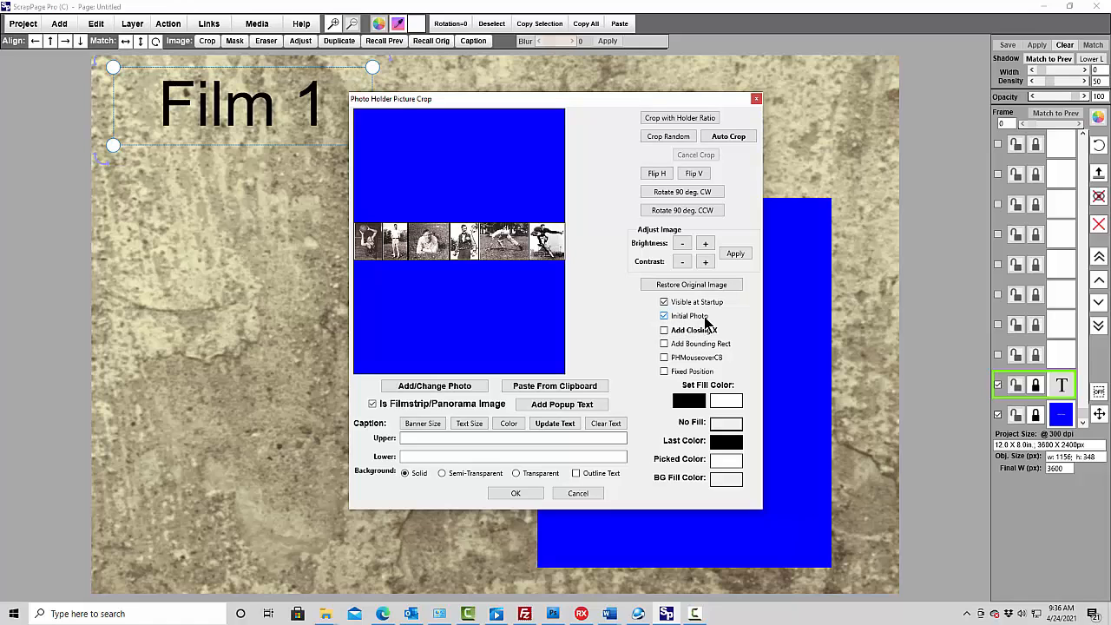
{"action": "left_click", "coordinate": [666, 344]}
{"action": "left_click", "coordinate": [665, 334]}
{"action": "left_click", "coordinate": [516, 493]}
Rebuild the page for local viewing with the updated popup settings, overwriting test.html again
{"action": "left_click", "coordinate": [269, 27]}
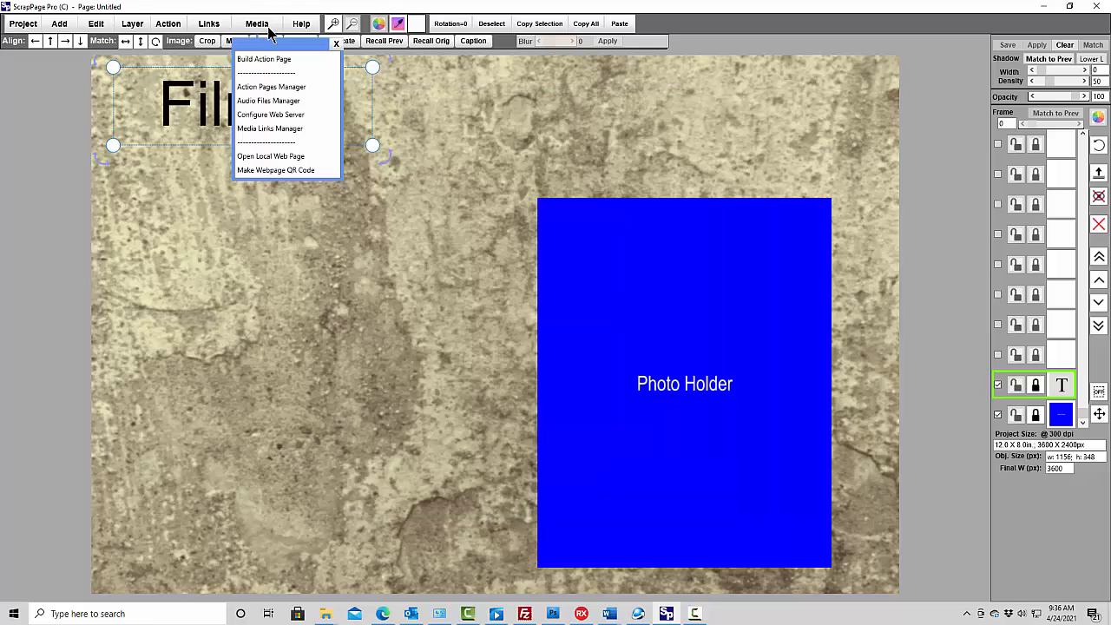
{"action": "left_click", "coordinate": [271, 68]}
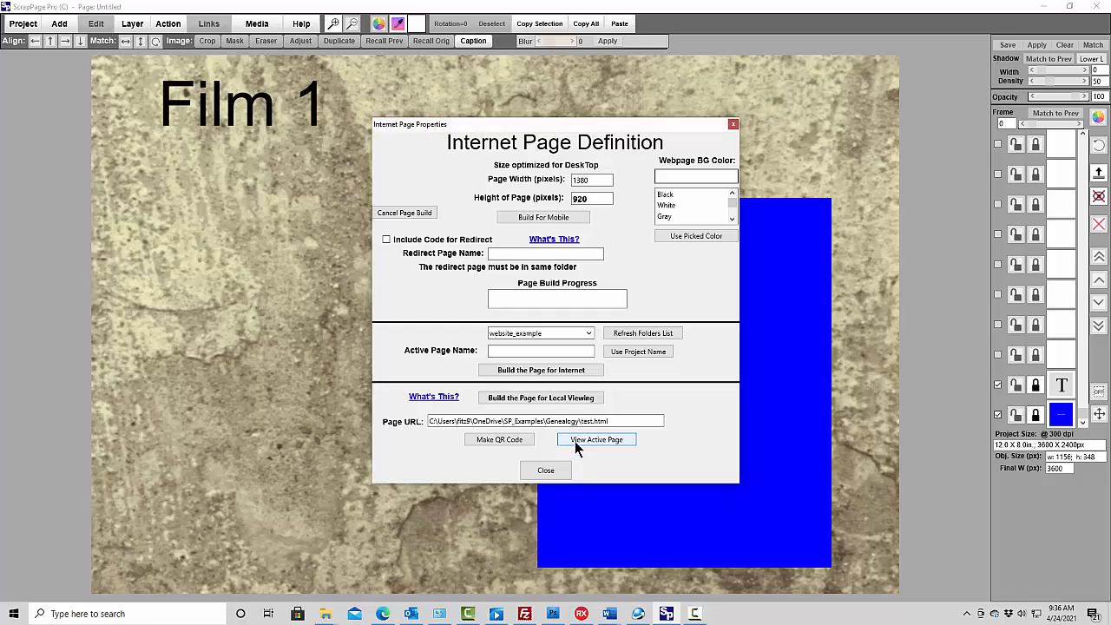
{"action": "left_click", "coordinate": [527, 398]}
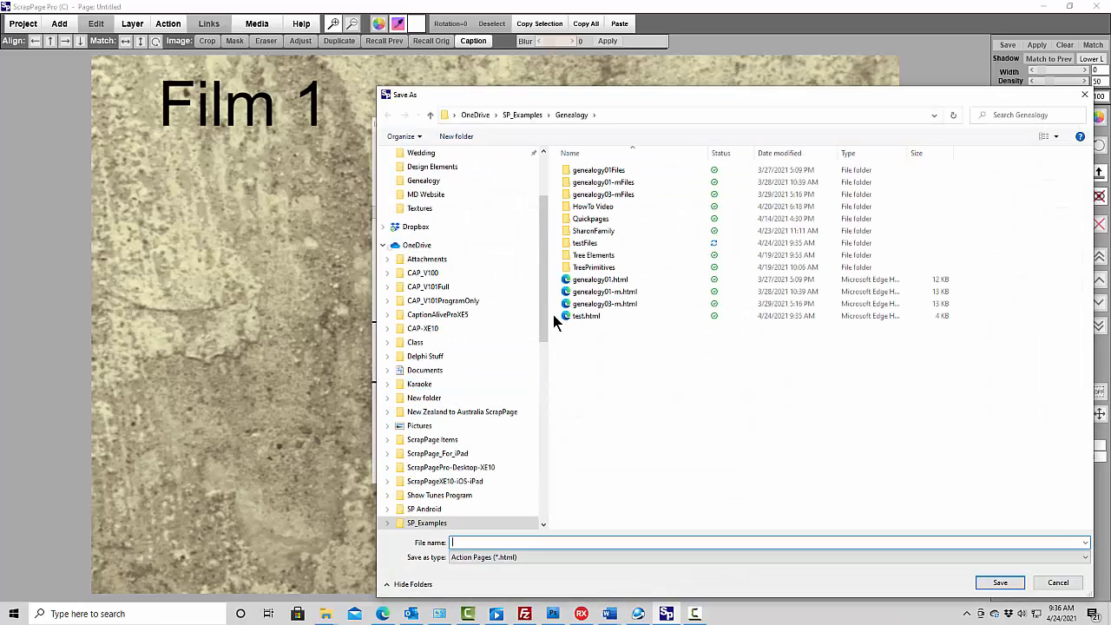
{"action": "left_click", "coordinate": [580, 316]}
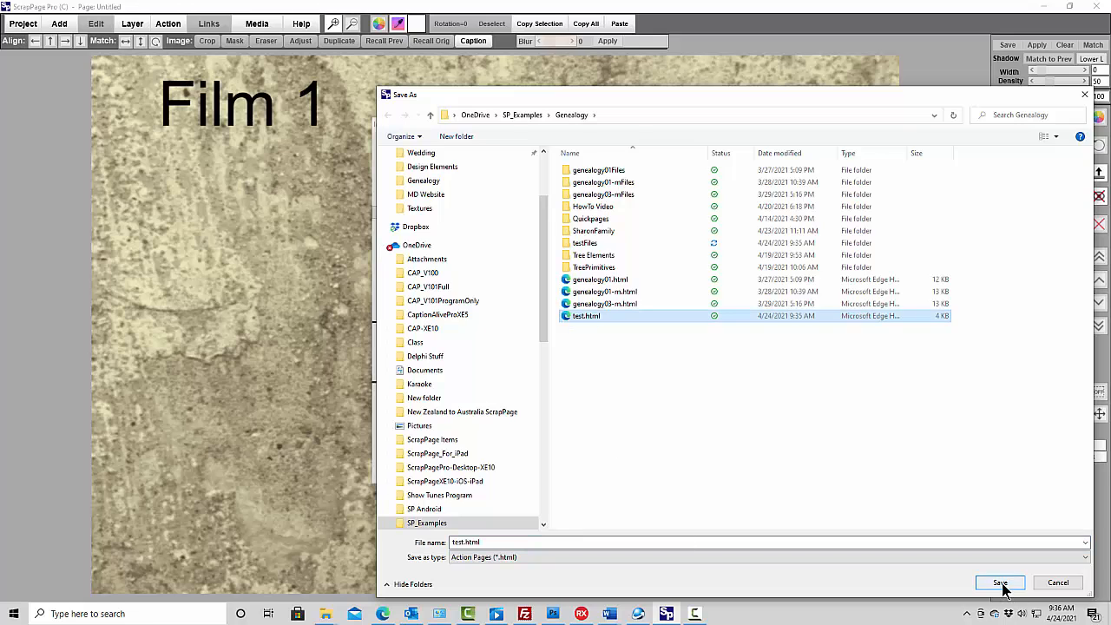
{"action": "left_click", "coordinate": [1001, 585]}
{"action": "left_click", "coordinate": [568, 345]}
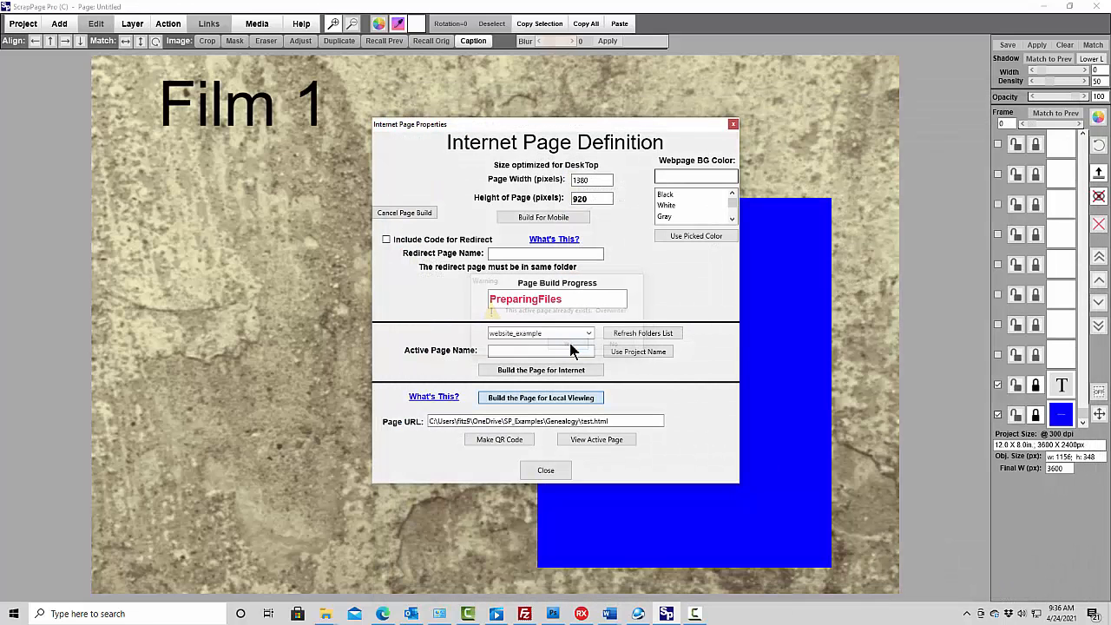
View the rebuilt page, scroll through the initially shown filmstrip, close it with its closing X and minimize the browser
{"action": "left_click", "coordinate": [593, 440]}
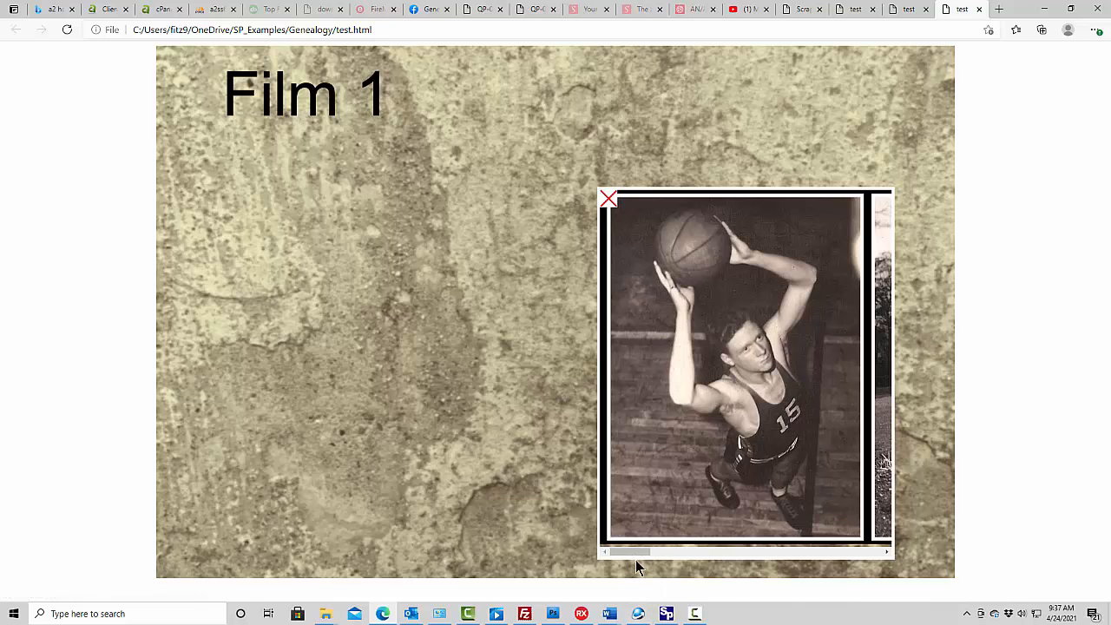
{"action": "mouse_move", "coordinate": [628, 550]}
{"action": "left_mouse_down"}
{"action": "mouse_move", "coordinate": [866, 551]}
{"action": "mouse_move", "coordinate": [611, 556]}
{"action": "left_mouse_up"}
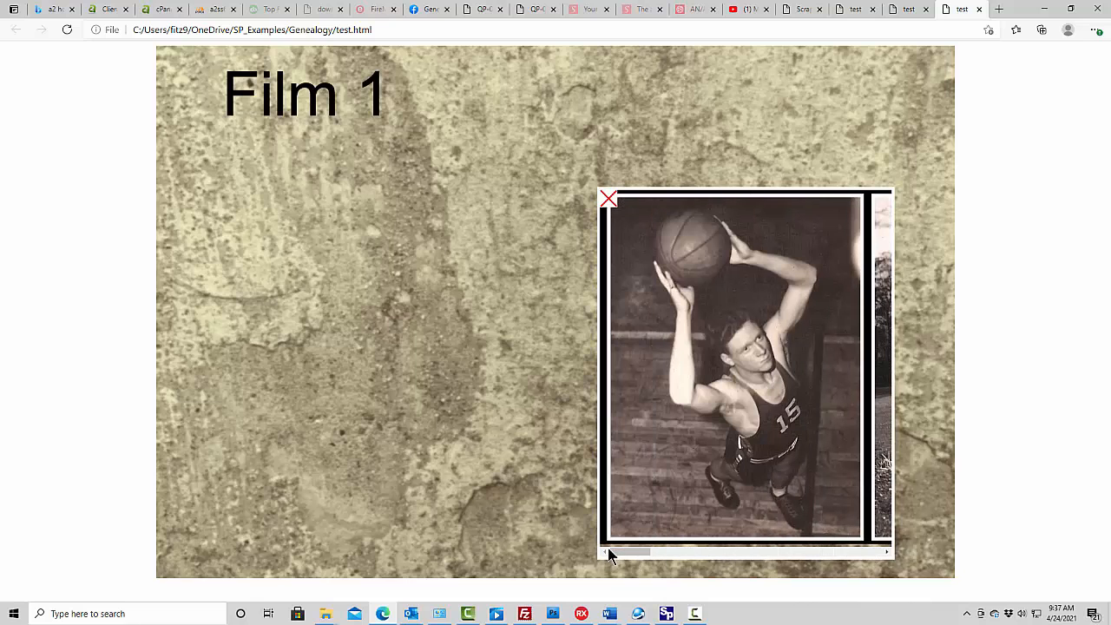
{"action": "left_click", "coordinate": [609, 200]}
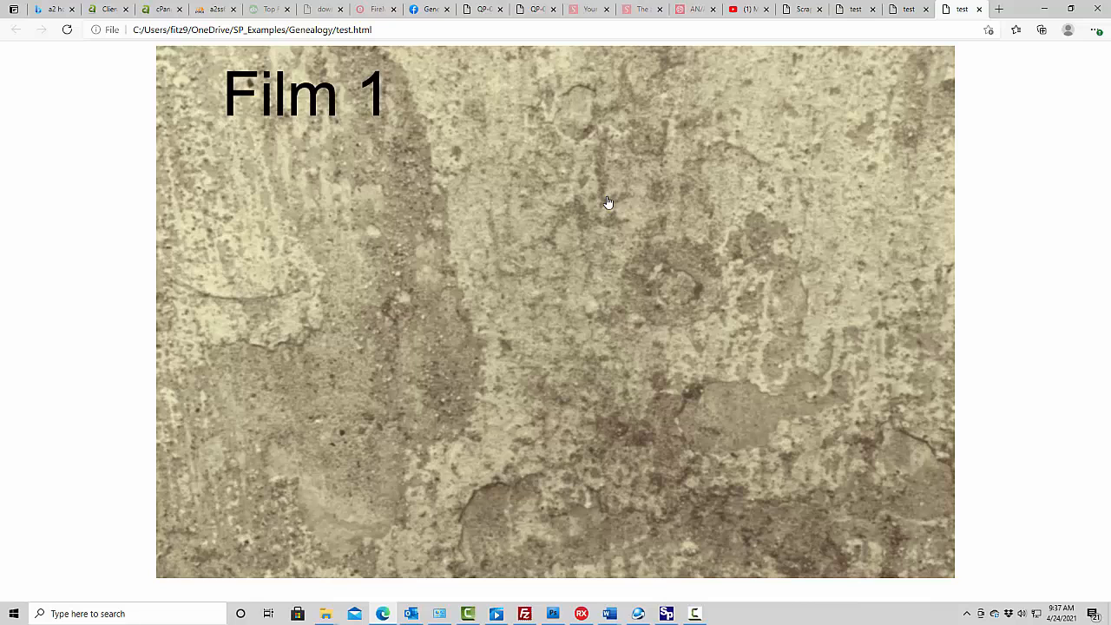
{"action": "left_click", "coordinate": [1045, 9]}
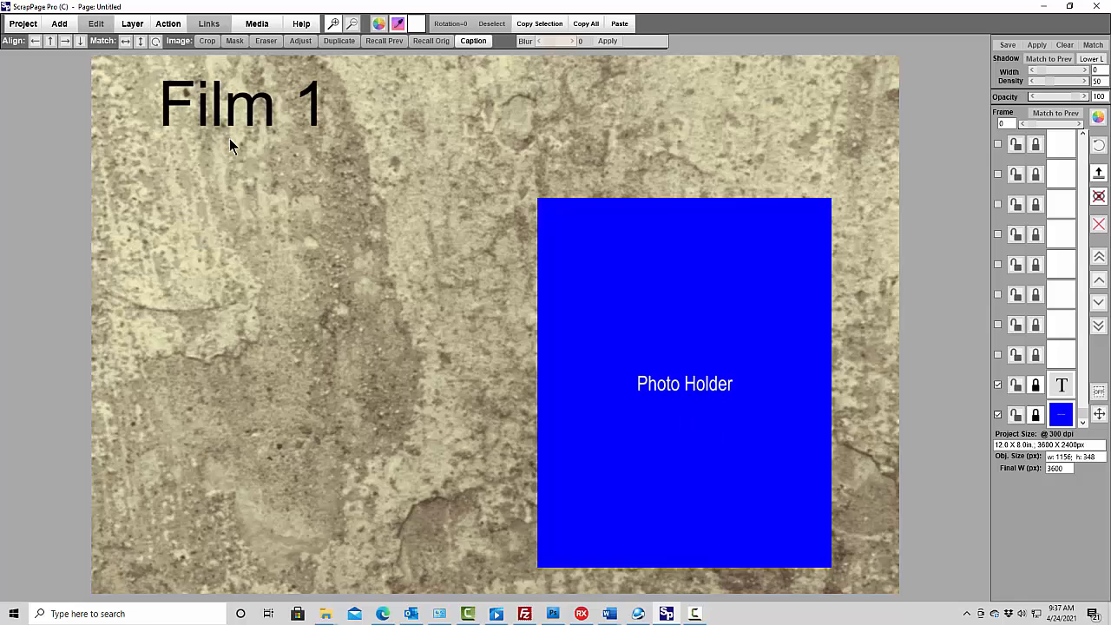
Add the image Sarah02.jpg from the Sarah Pics folder inside Class to the page
{"action": "left_click", "coordinate": [61, 26]}
{"action": "left_click", "coordinate": [61, 60]}
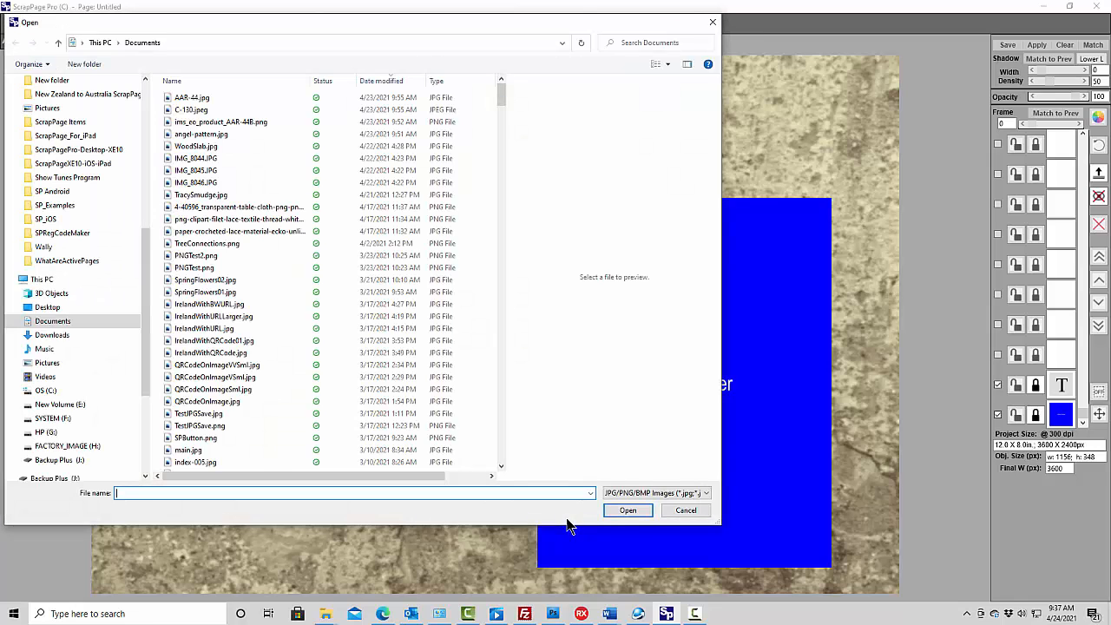
{"action": "scroll", "coordinate": [69, 204], "scroll_direction": "up", "scroll_amount": 8}
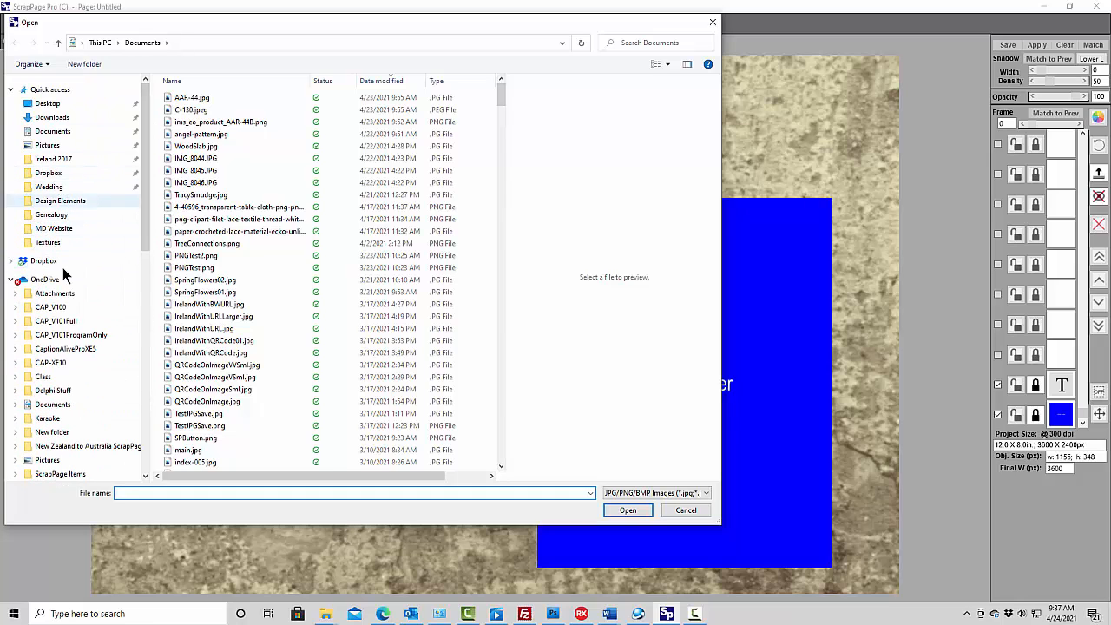
{"action": "left_click", "coordinate": [16, 377]}
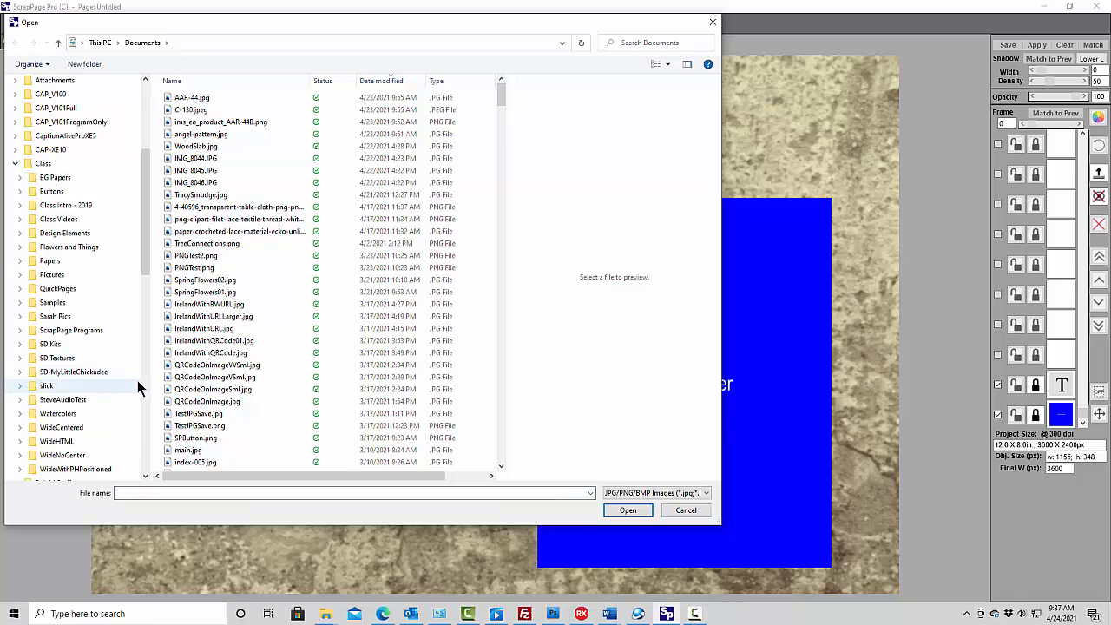
{"action": "left_click", "coordinate": [52, 321]}
{"action": "left_click", "coordinate": [198, 128]}
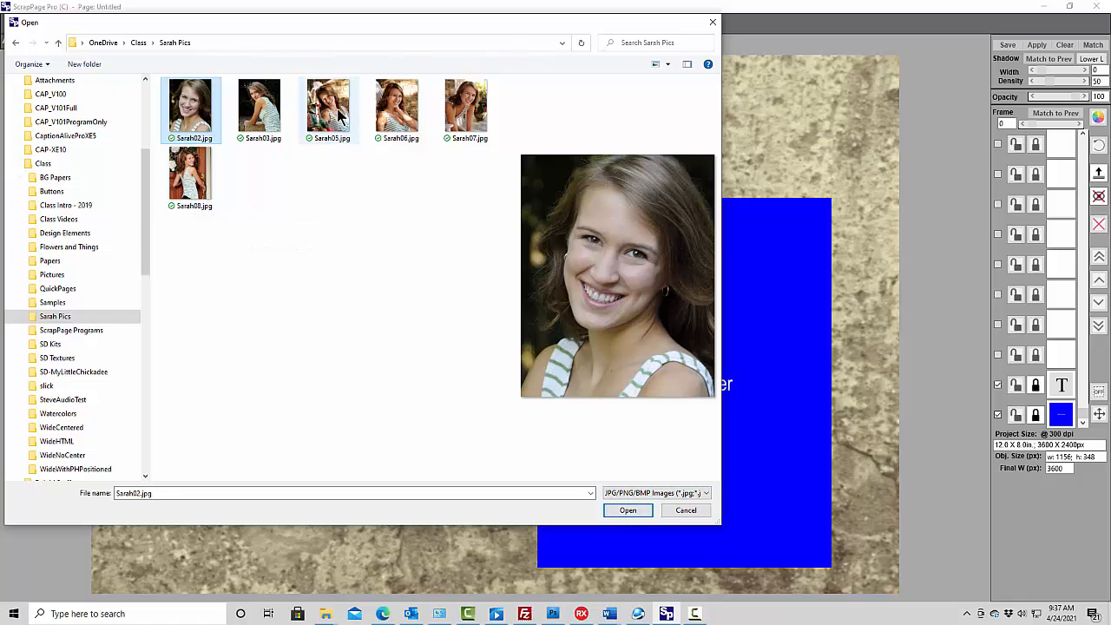
{"action": "left_click", "coordinate": [617, 518]}
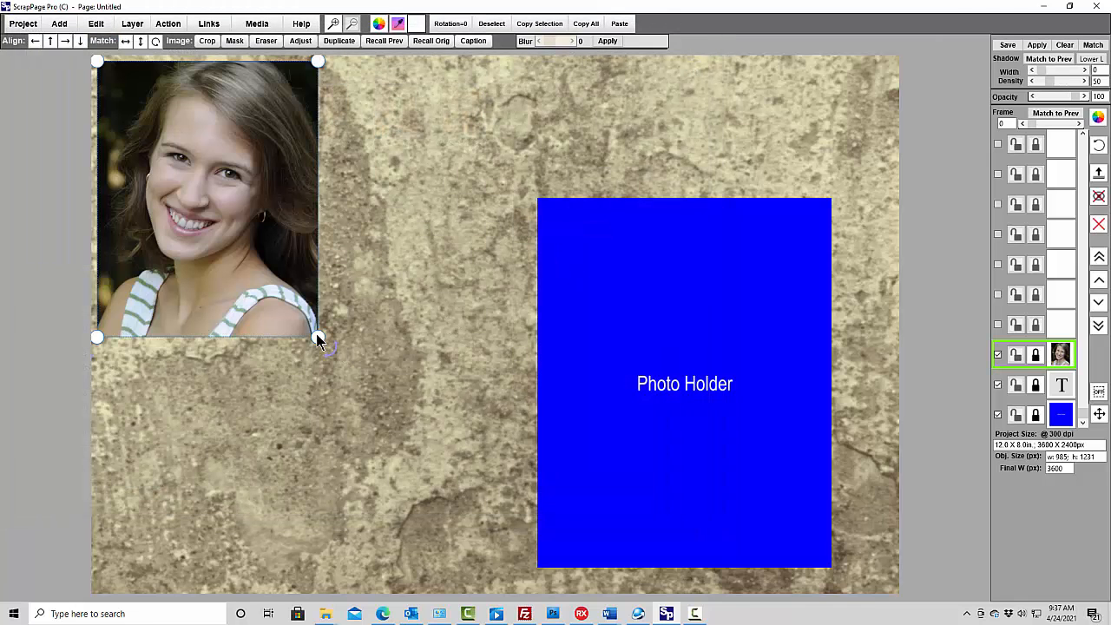
Shrink the added portrait to about 292 x 365 px, place it above the blue photo holder and deselect it
{"action": "left_click_drag", "start_coordinate": [318, 337], "coordinate": [165, 149]}
{"action": "left_click_drag", "start_coordinate": [558, 141], "coordinate": [771, 116]}
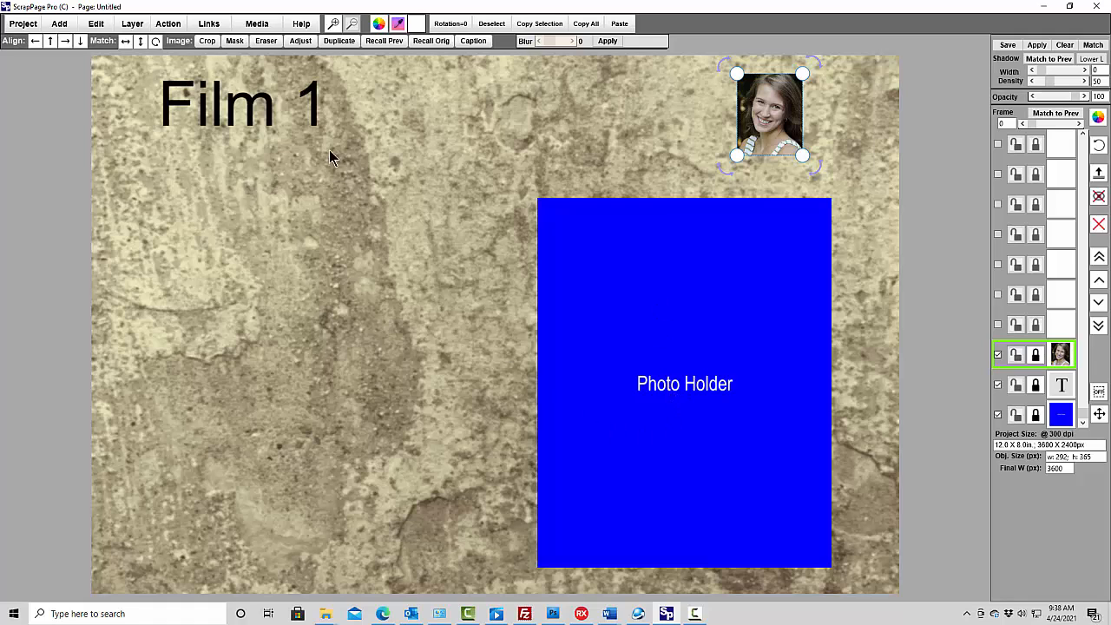
{"action": "left_click", "coordinate": [439, 161]}
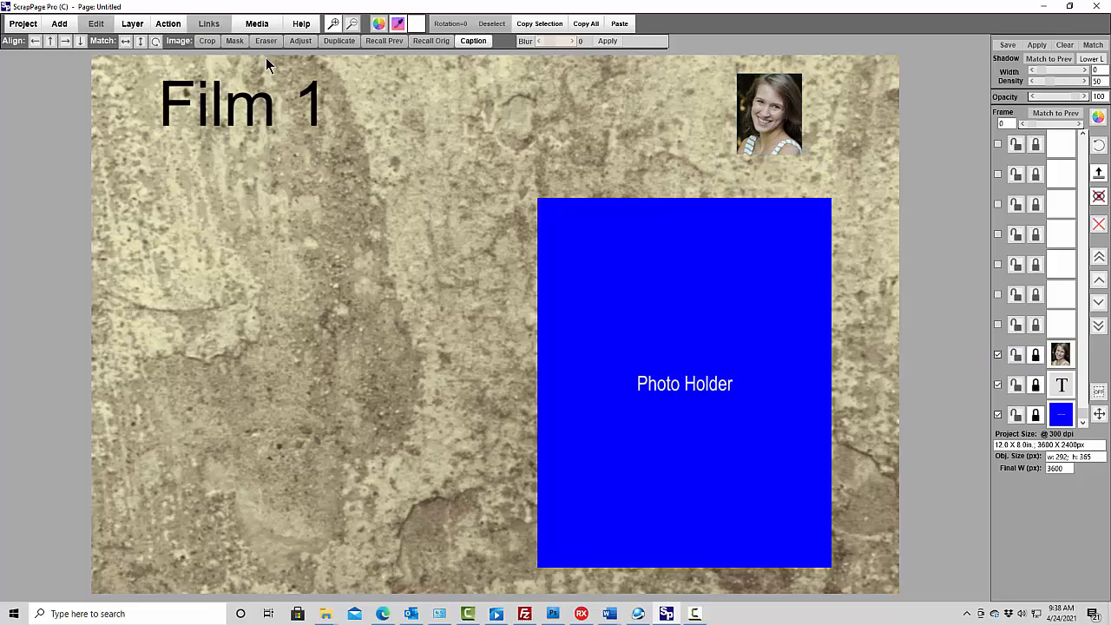
Load all six Sarah Pics images, Sarah02.jpg through Sarah08.jpg, into the Filmstrip Image Maker and preview several of them
{"action": "left_click", "coordinate": [165, 25]}
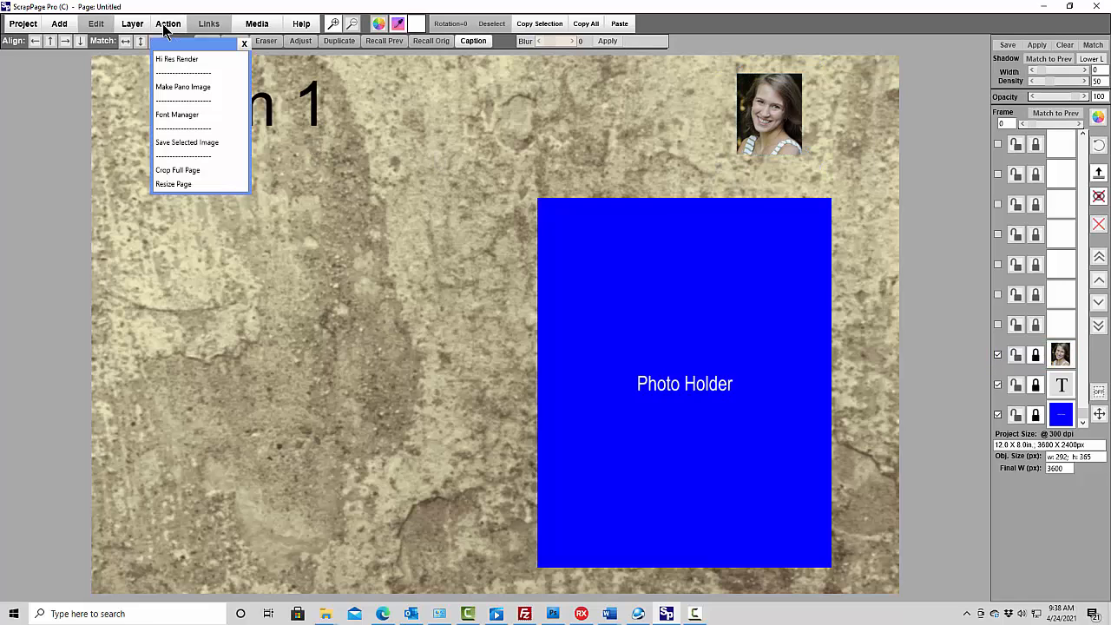
{"action": "left_click", "coordinate": [182, 85]}
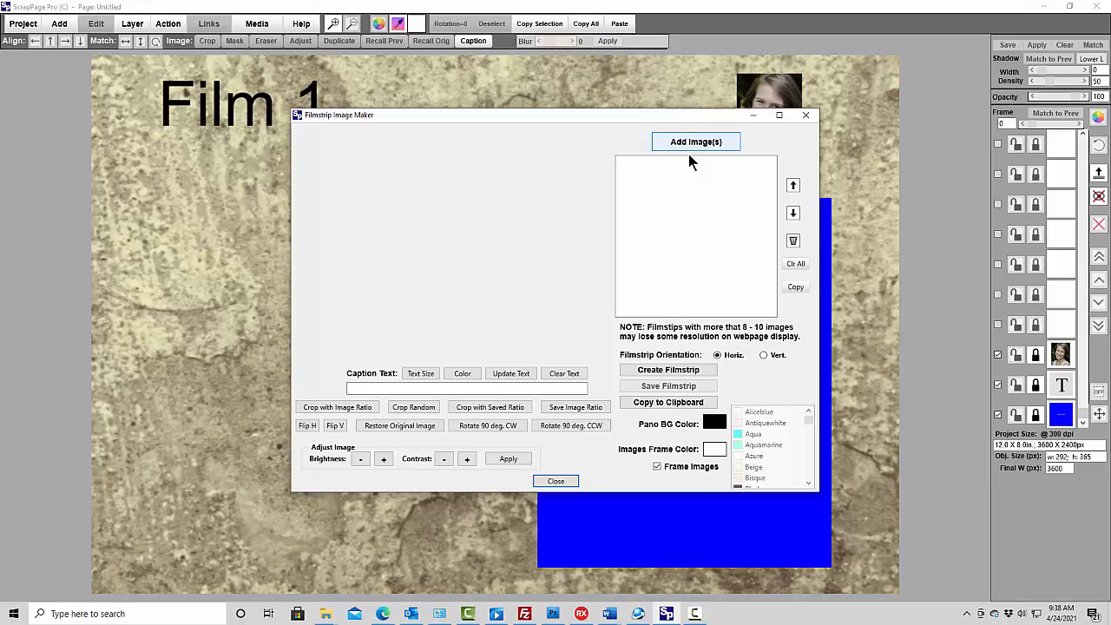
{"action": "left_click", "coordinate": [694, 143]}
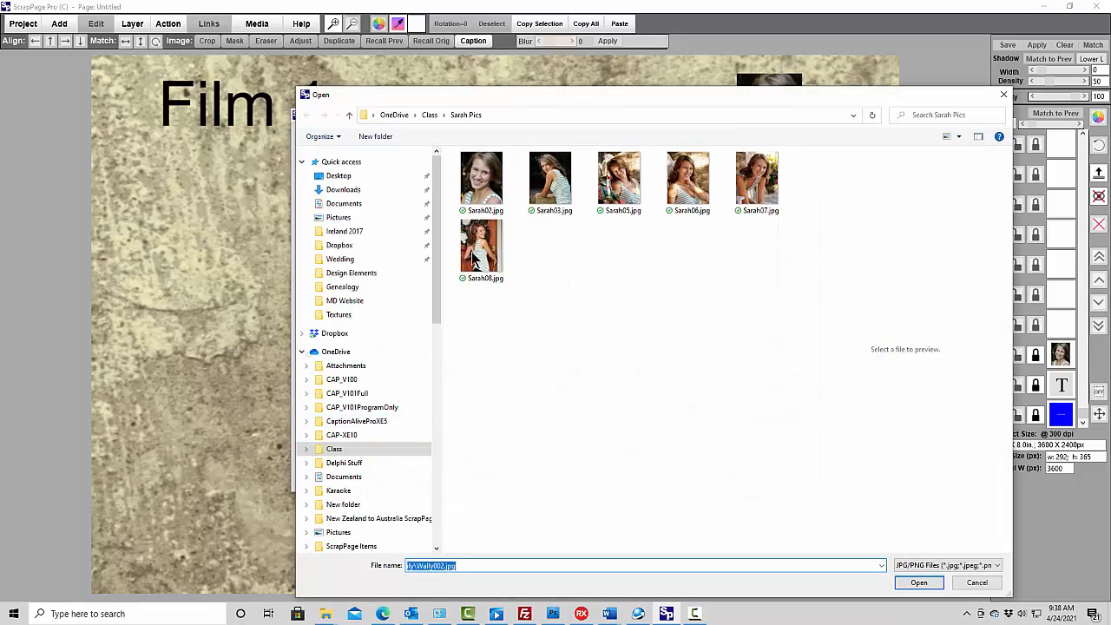
{"action": "left_click", "coordinate": [477, 189]}
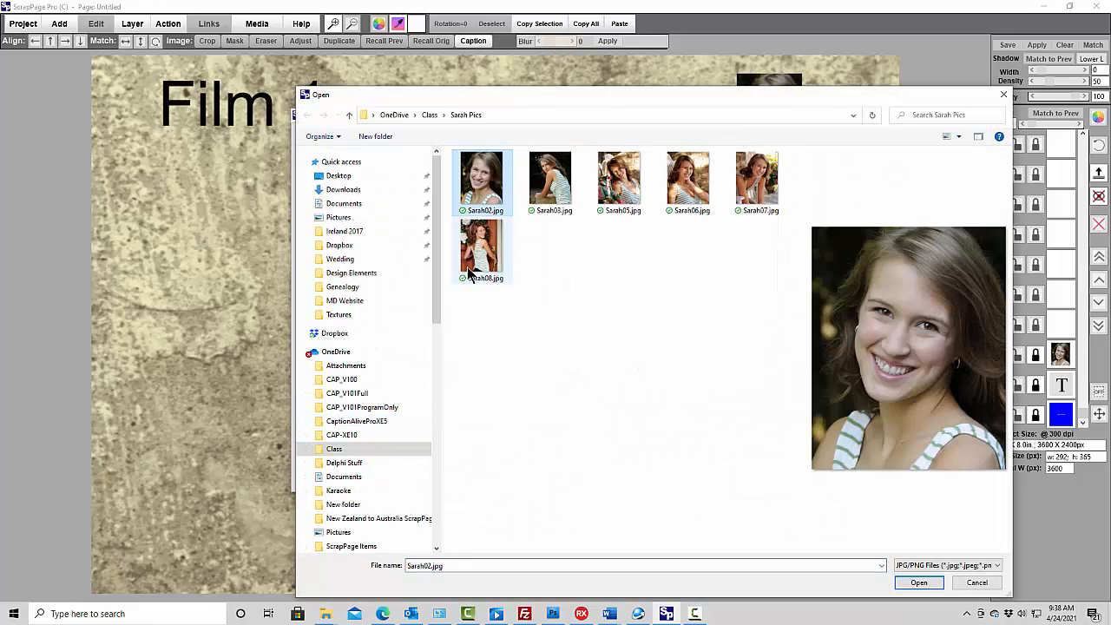
{"action": "left_click", "coordinate": [475, 271], "text": "shift"}
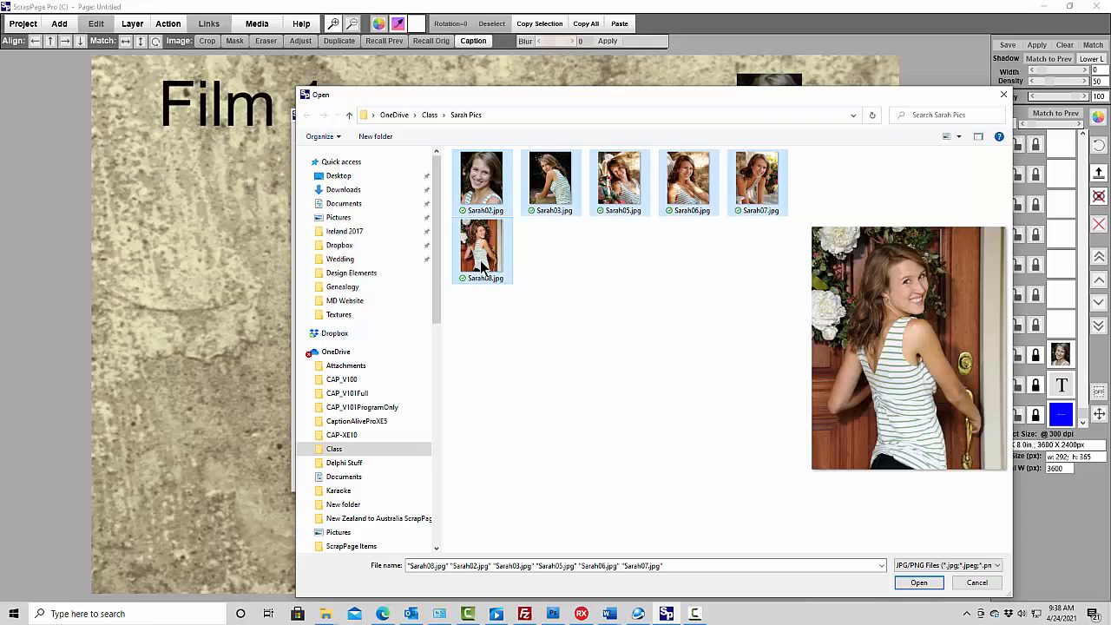
{"action": "left_click", "coordinate": [924, 582]}
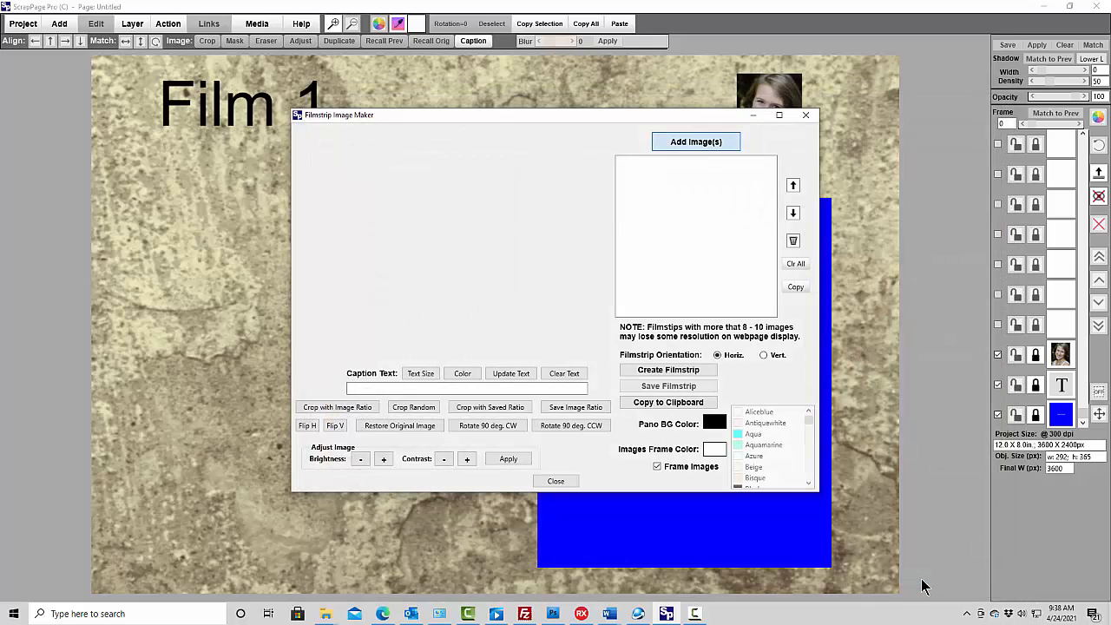
{"action": "left_click", "coordinate": [641, 197]}
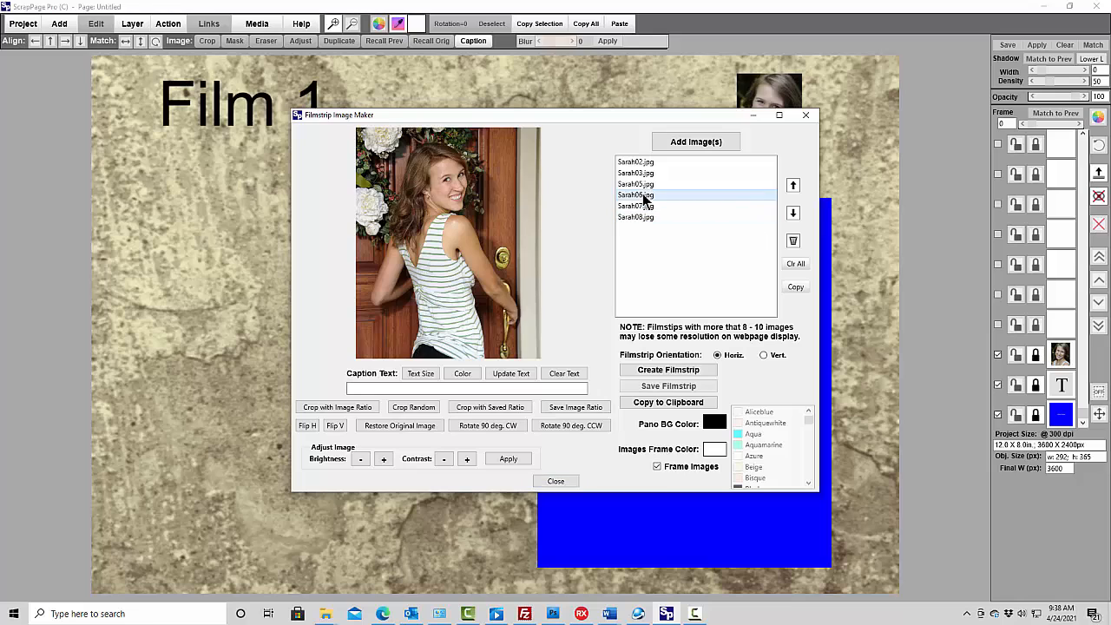
{"action": "left_click", "coordinate": [636, 173]}
{"action": "left_click", "coordinate": [637, 195]}
{"action": "left_click", "coordinate": [636, 206]}
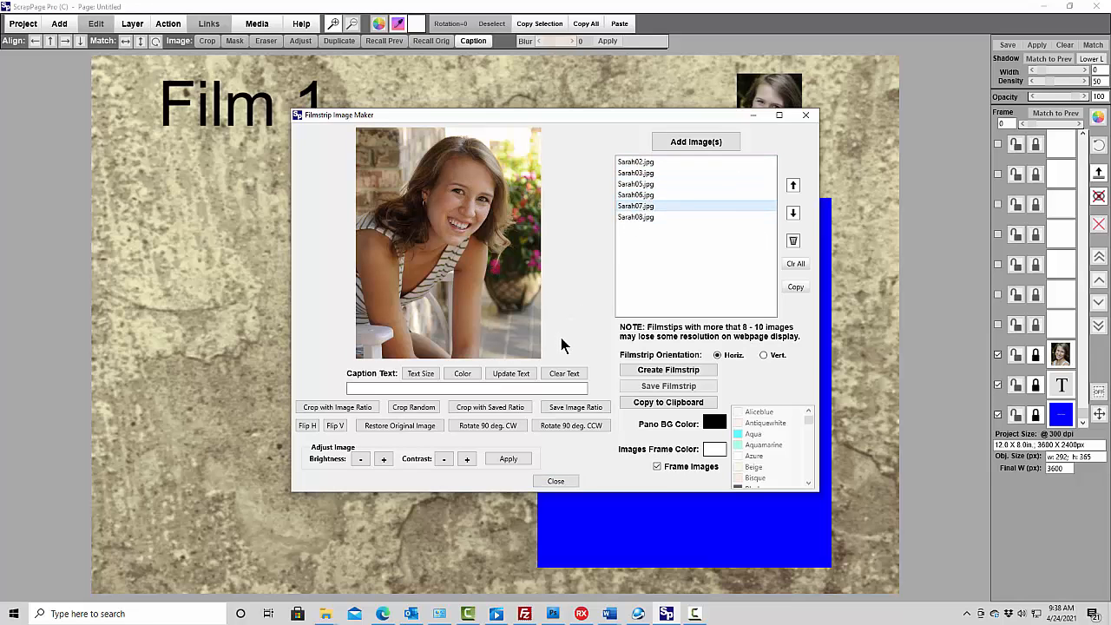
Create a vertical filmstrip from the loaded images, look through its preview, copy it to the clipboard and close the filmstrip maker
{"action": "left_click", "coordinate": [765, 355]}
{"action": "left_click", "coordinate": [669, 373]}
{"action": "left_click_drag", "start_coordinate": [613, 166], "coordinate": [614, 295]}
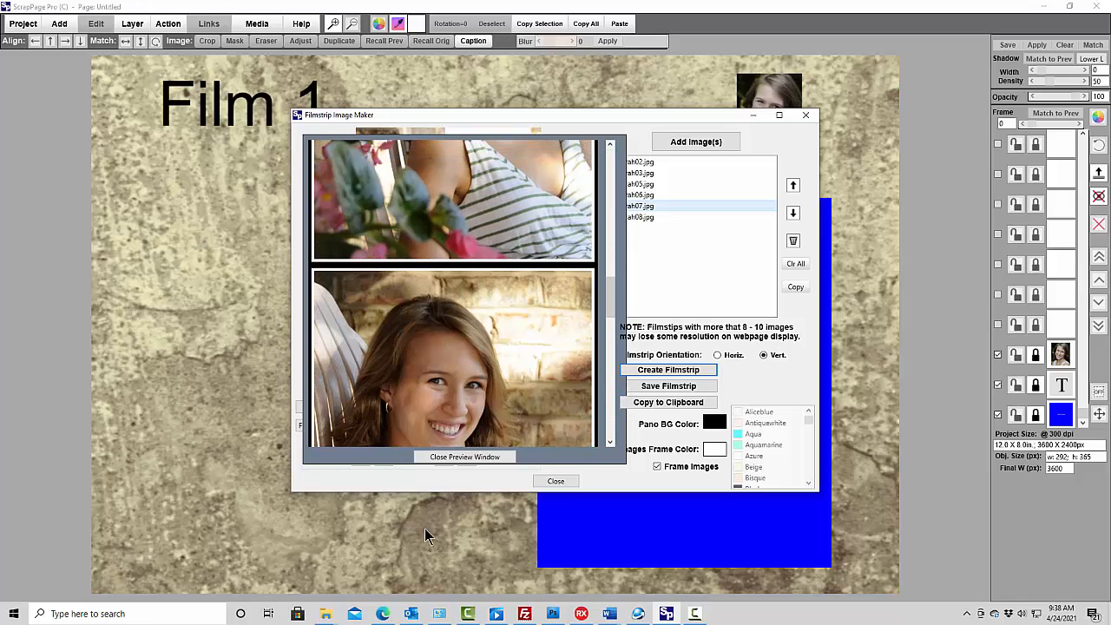
{"action": "left_click", "coordinate": [465, 457]}
{"action": "left_click", "coordinate": [680, 408]}
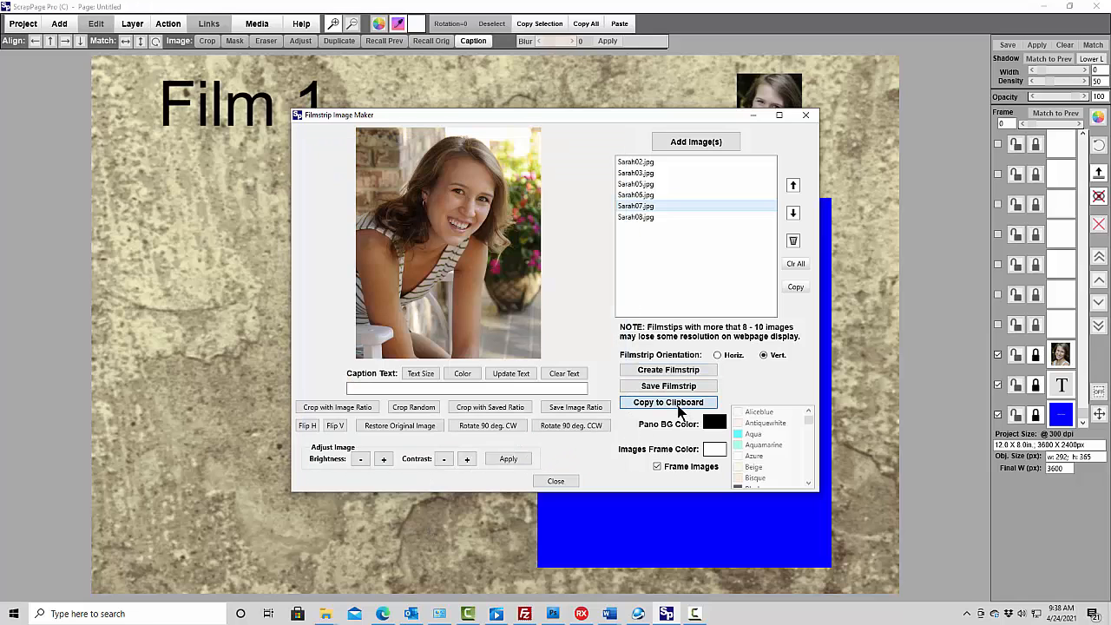
{"action": "left_click", "coordinate": [556, 483]}
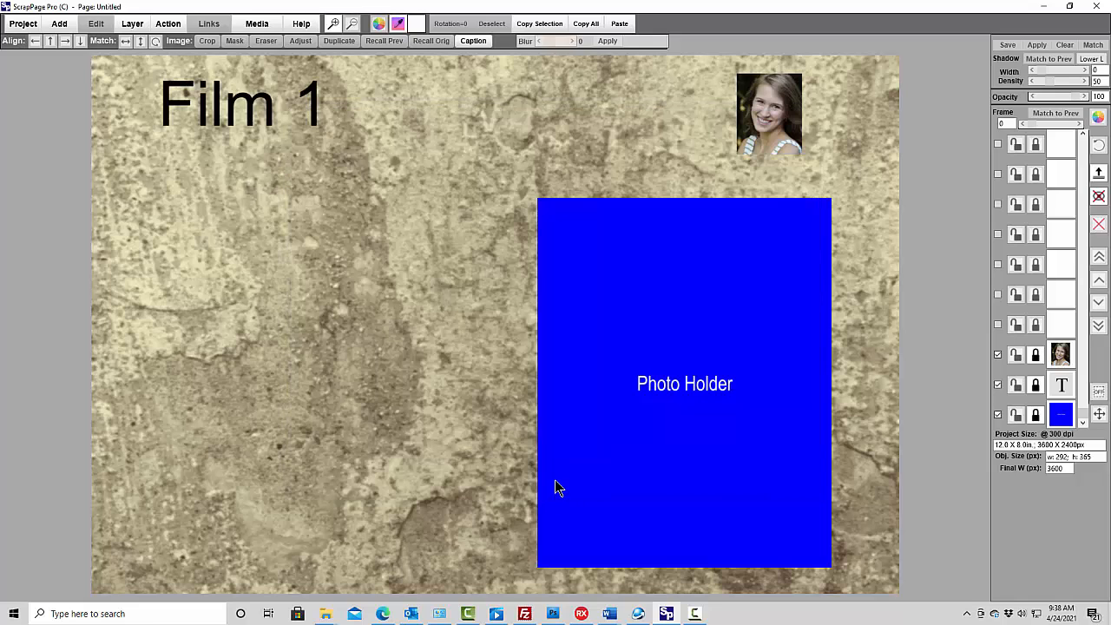
Give the small portrait a popup photo link with the pasted filmstrip, enabling Is Filmstrip/Panorama Image and Initial Photo
{"action": "left_click", "coordinate": [767, 111]}
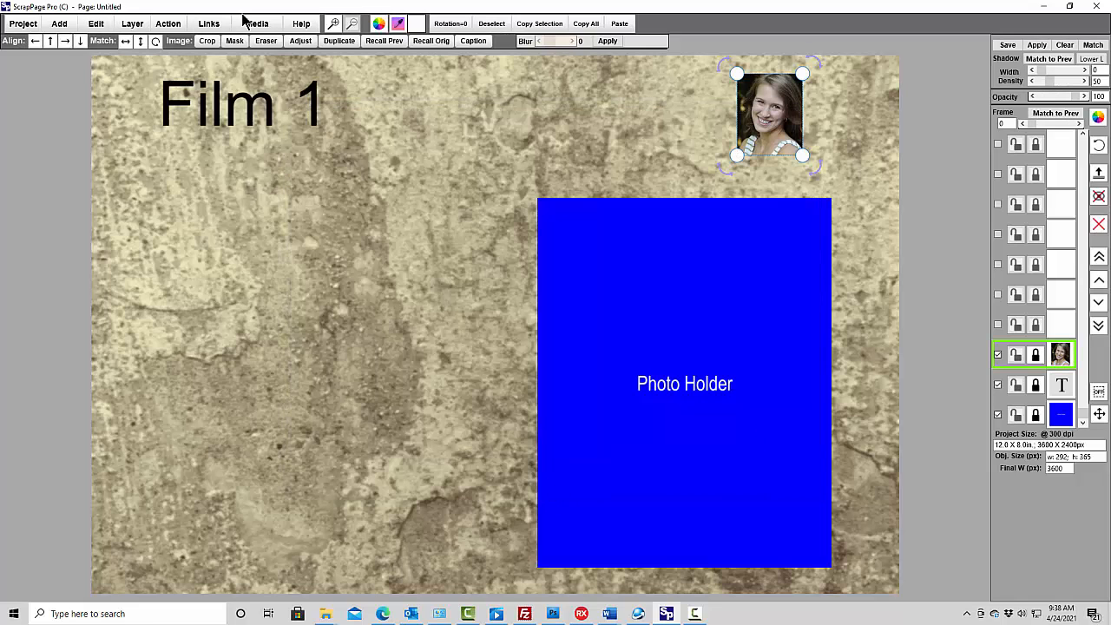
{"action": "left_click", "coordinate": [212, 25]}
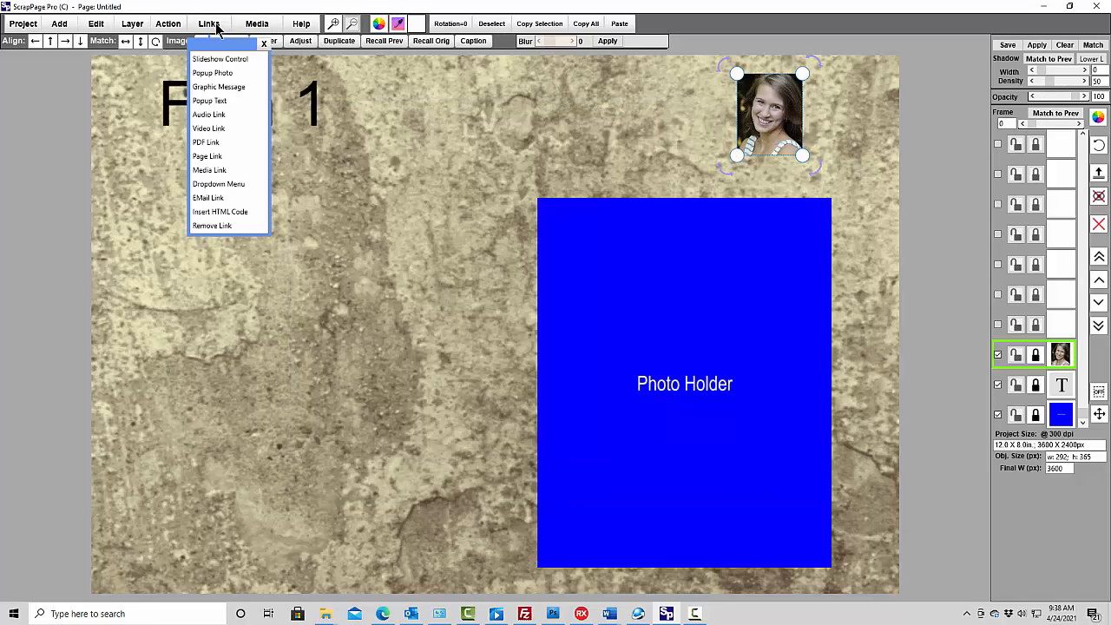
{"action": "left_click", "coordinate": [217, 75]}
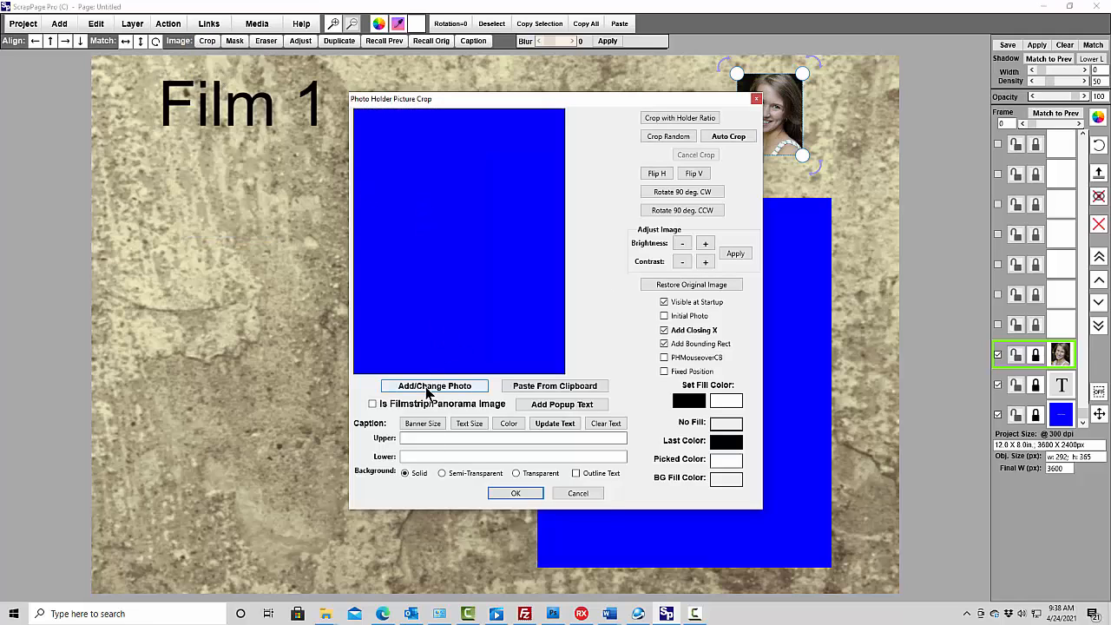
{"action": "left_click", "coordinate": [561, 386]}
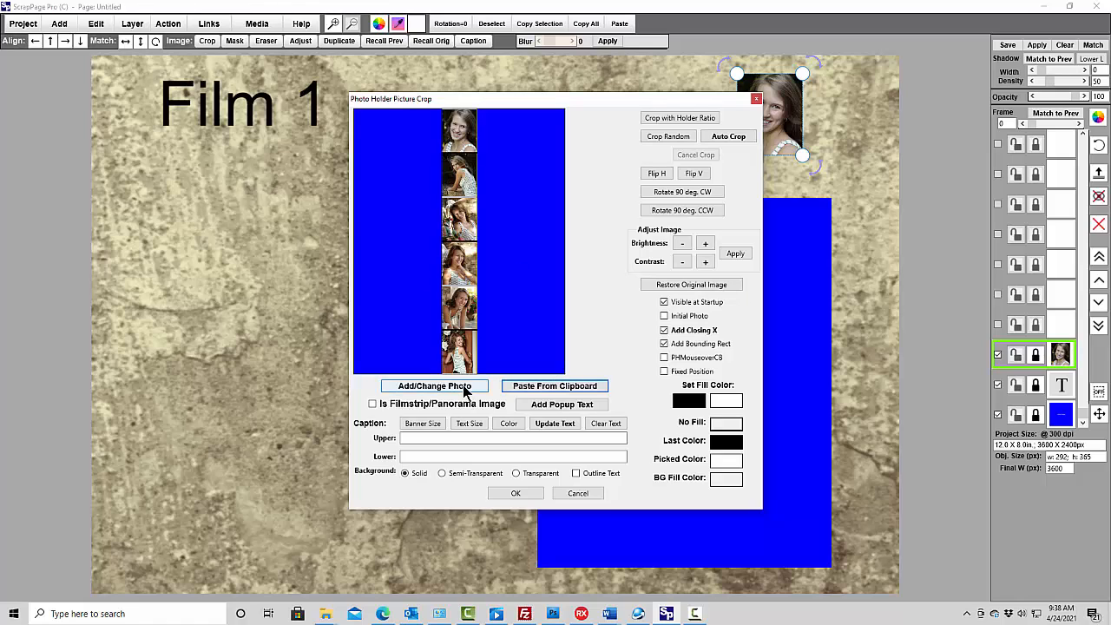
{"action": "left_click", "coordinate": [373, 404]}
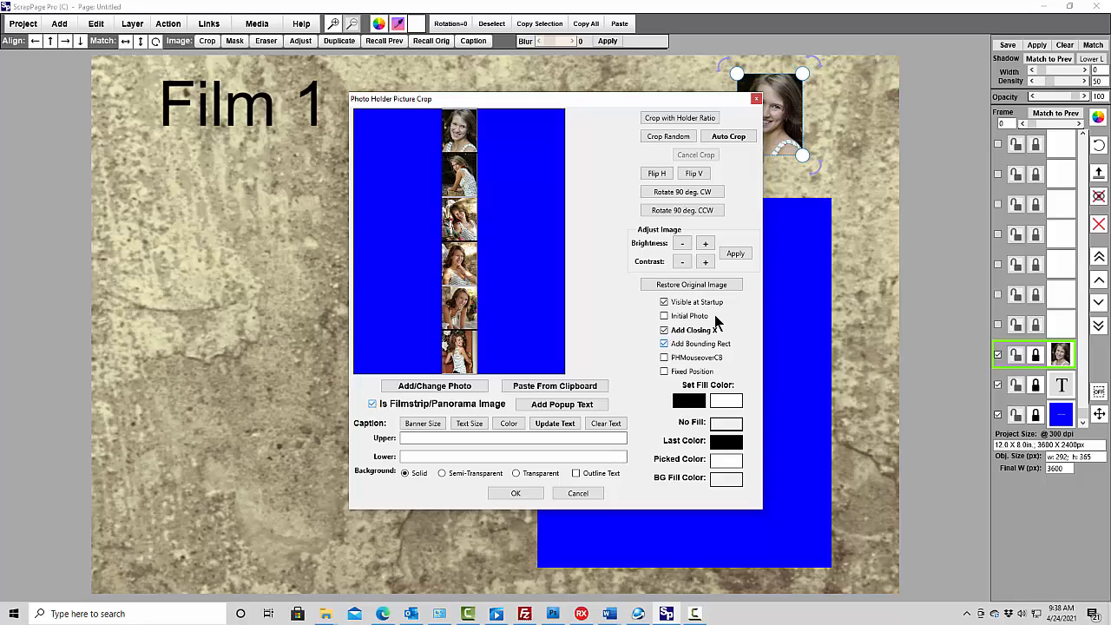
{"action": "left_click", "coordinate": [665, 318]}
{"action": "left_click", "coordinate": [518, 494]}
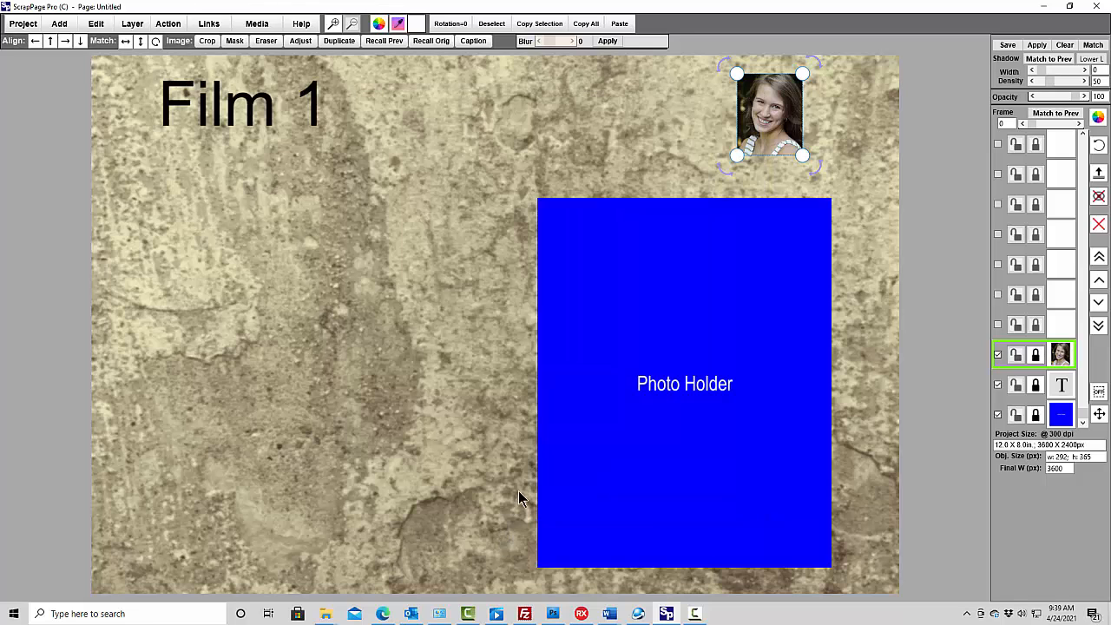
Rebuild the page with the portrait's filmstrip link for local viewing, overwriting test.html
{"action": "left_click", "coordinate": [263, 25]}
{"action": "left_click", "coordinate": [262, 59]}
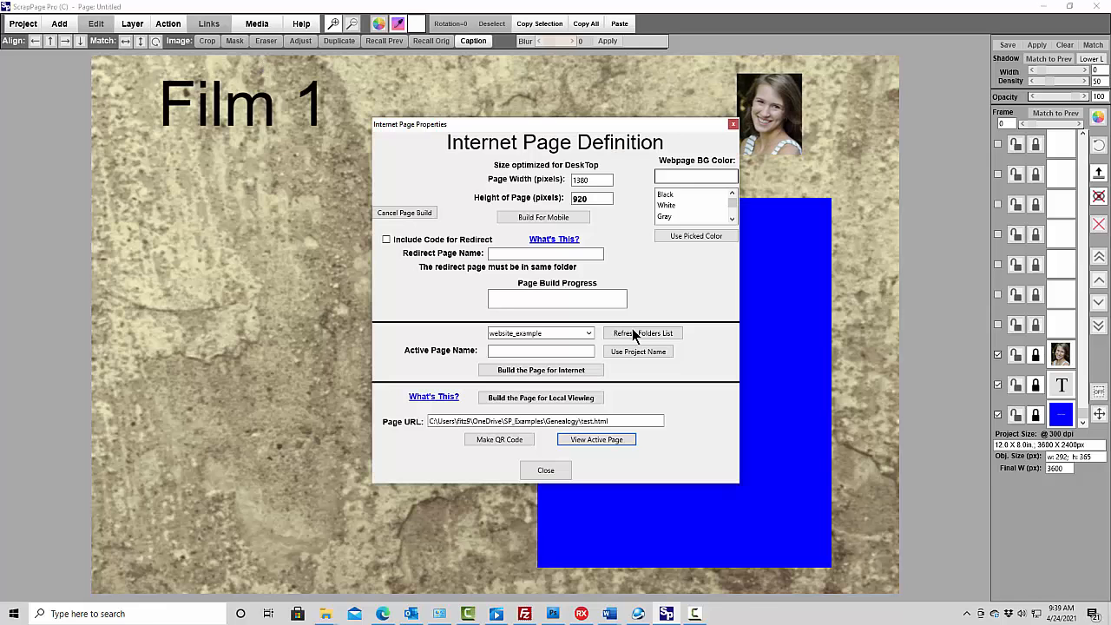
{"action": "left_click", "coordinate": [525, 400]}
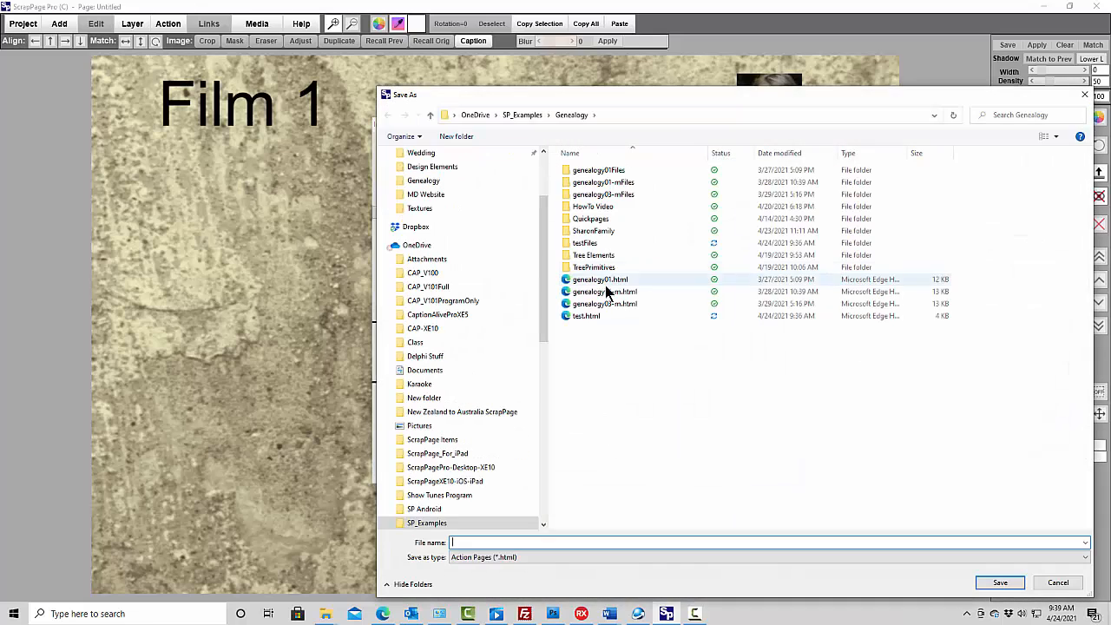
{"action": "left_click", "coordinate": [579, 315]}
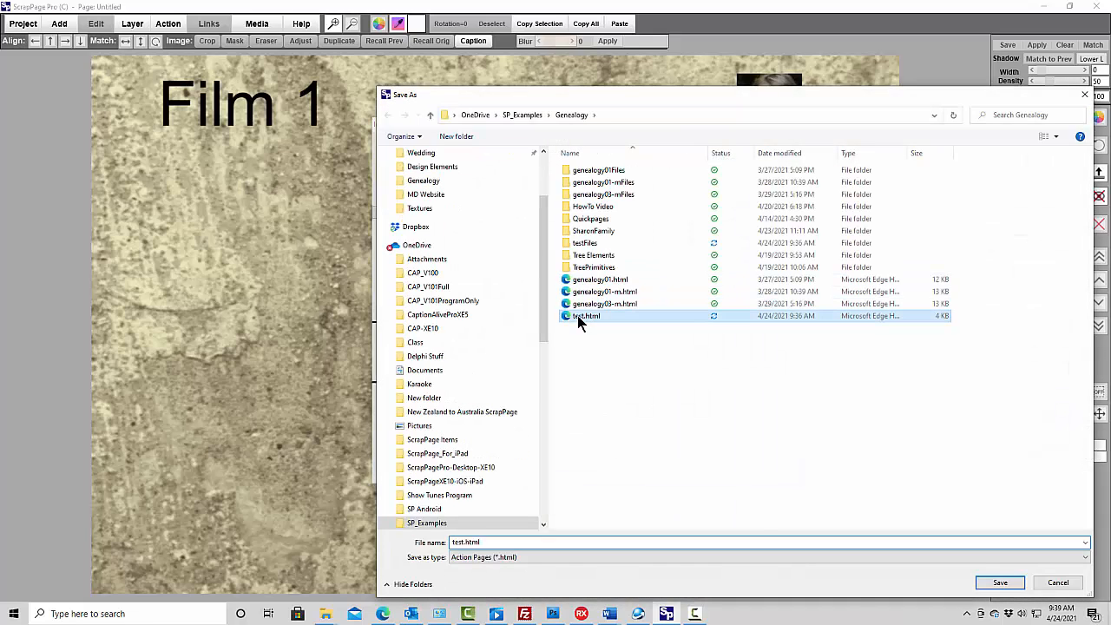
{"action": "left_click", "coordinate": [996, 586]}
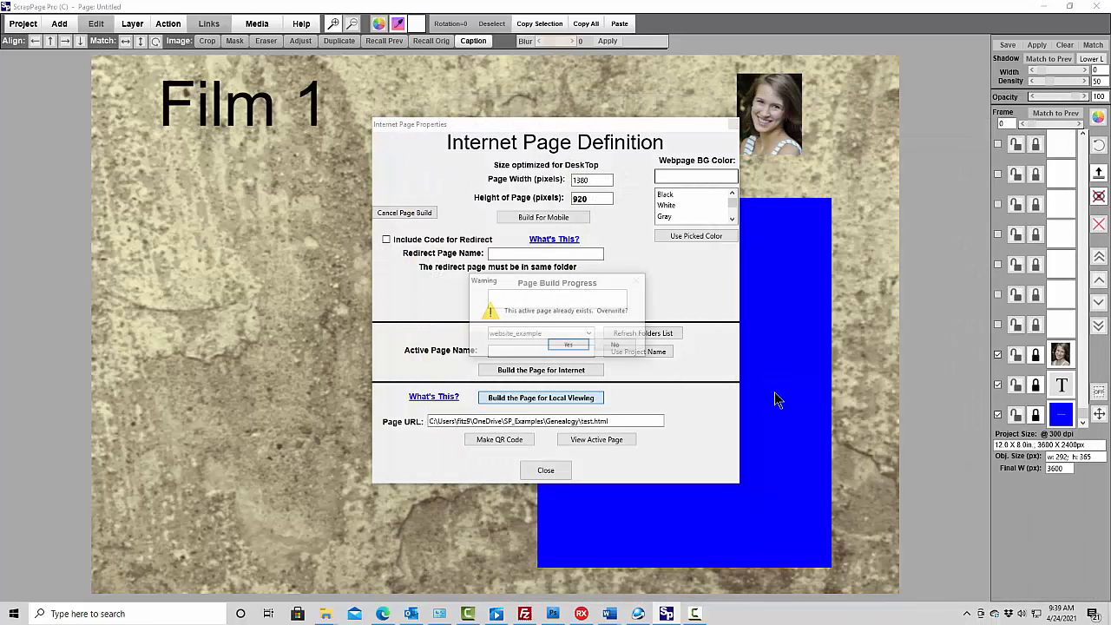
{"action": "left_click", "coordinate": [561, 345]}
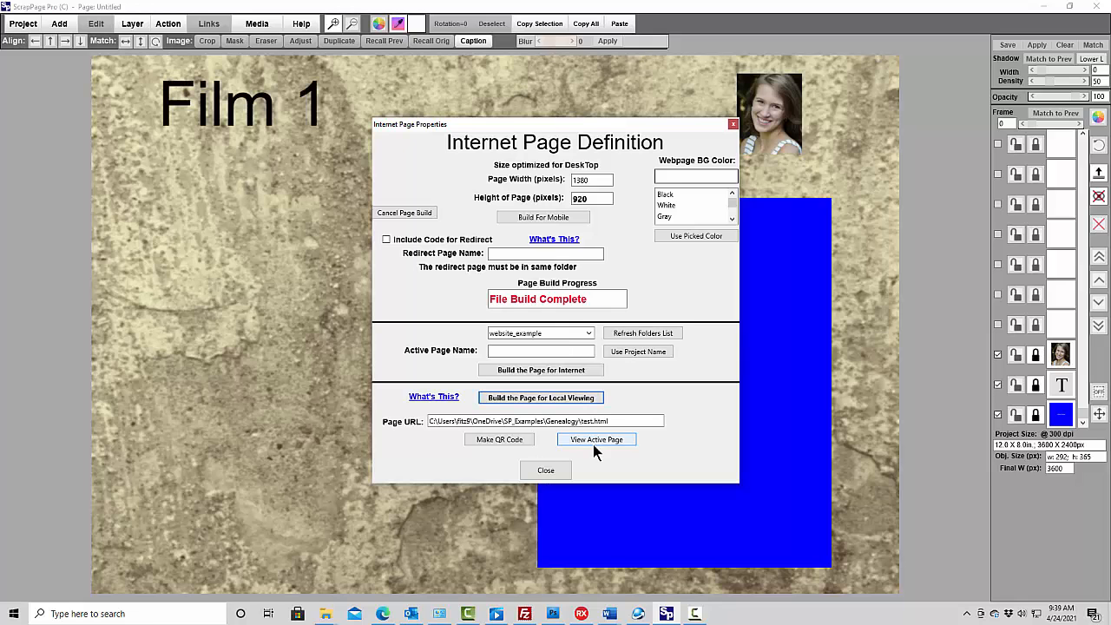
View the rebuilt page in the browser, scroll the initial vertical filmstrip, close it and reopen it from the portrait
{"action": "left_click", "coordinate": [592, 441]}
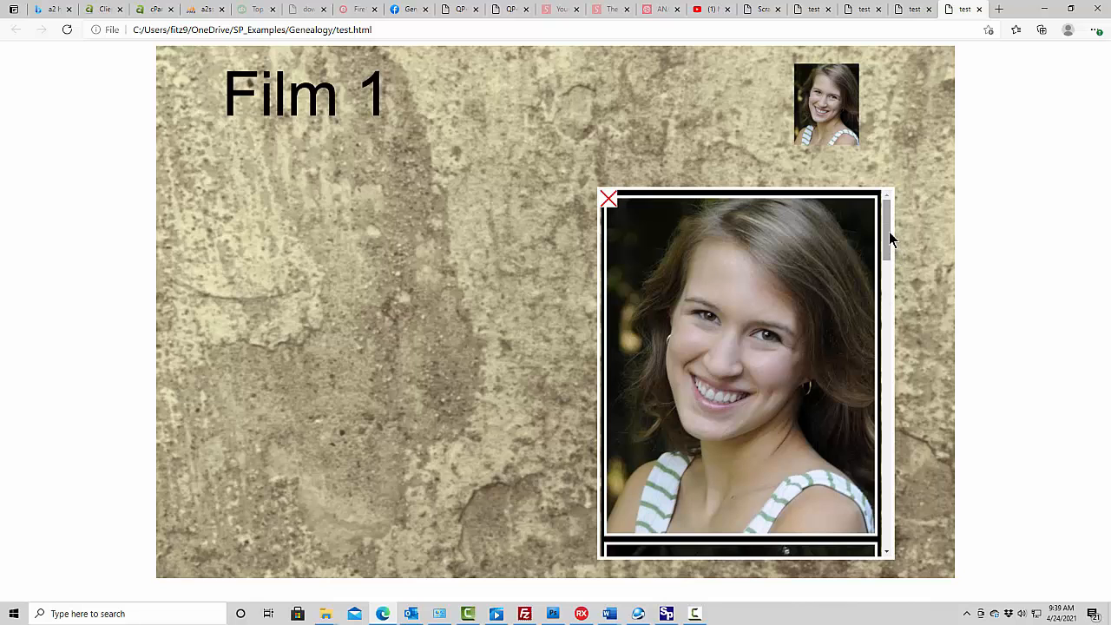
{"action": "mouse_move", "coordinate": [887, 241]}
{"action": "left_mouse_down"}
{"action": "mouse_move", "coordinate": [898, 261]}
{"action": "mouse_move", "coordinate": [895, 536]}
{"action": "mouse_move", "coordinate": [866, 429]}
{"action": "mouse_move", "coordinate": [881, 226]}
{"action": "left_mouse_up"}
{"action": "left_click", "coordinate": [609, 200]}
{"action": "left_click", "coordinate": [842, 98]}
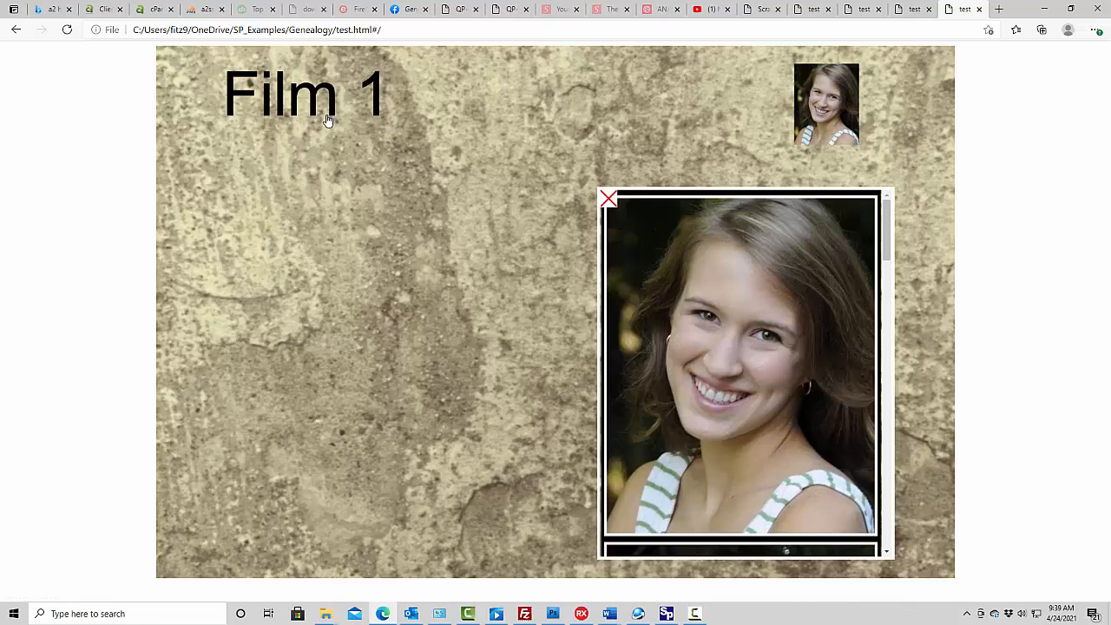
Open the horizontal filmstrip from "Film 1", scroll through it and close it with its closing X
{"action": "left_click", "coordinate": [294, 106]}
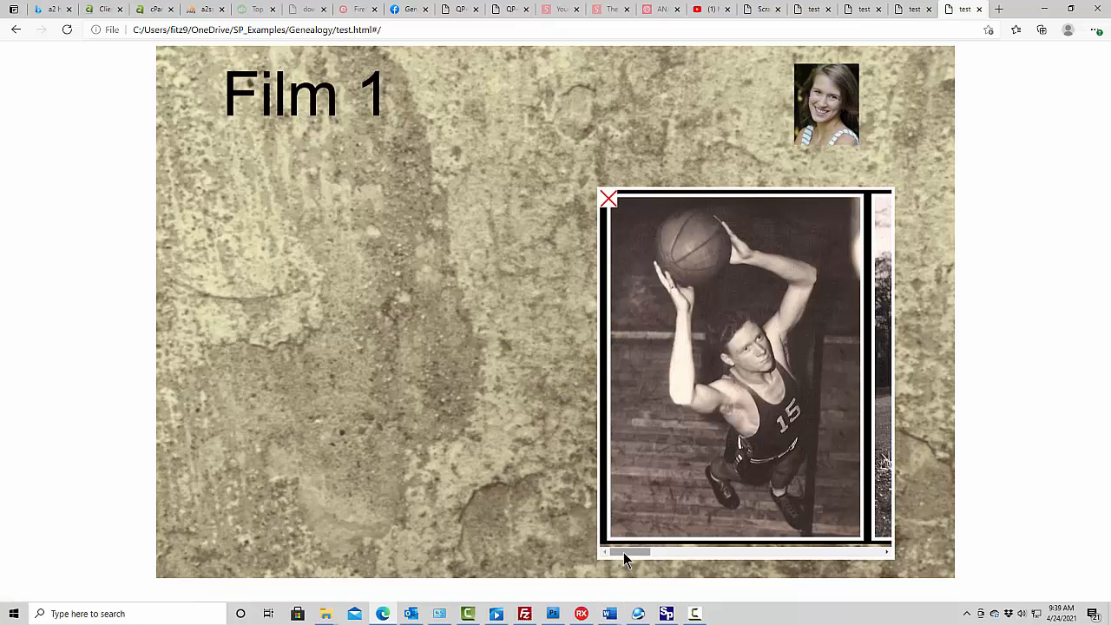
{"action": "left_click_drag", "start_coordinate": [629, 552], "coordinate": [593, 570]}
{"action": "left_click", "coordinate": [608, 200]}
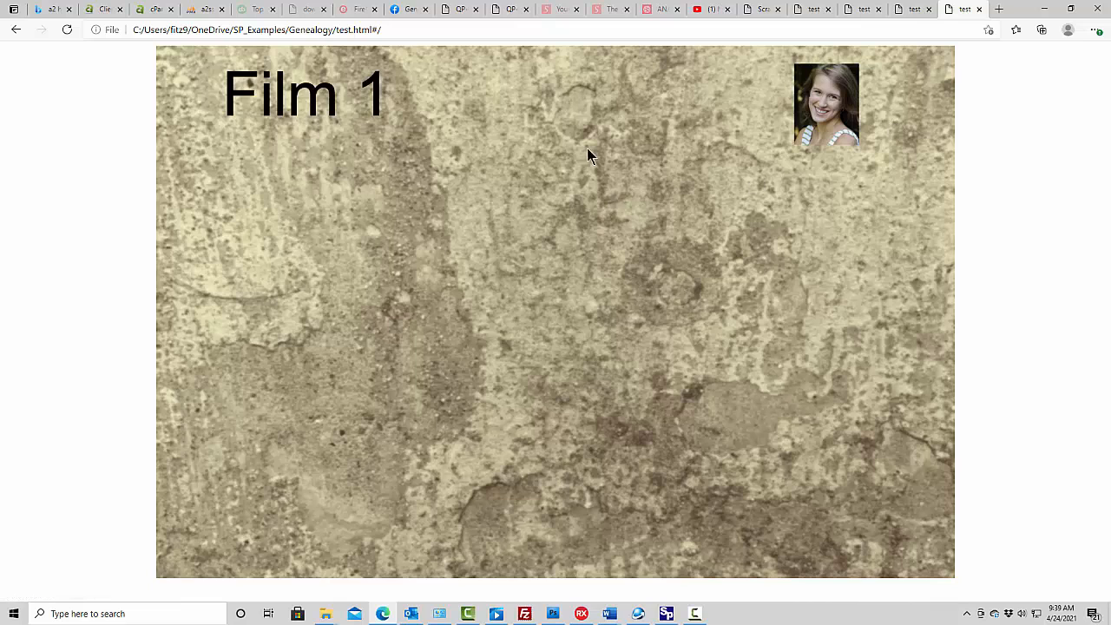
Switch the photo holder back and forth between the portrait's vertical filmstrip and the "Film 1" filmstrip
{"action": "left_click", "coordinate": [219, 90]}
{"action": "left_click", "coordinate": [814, 104]}
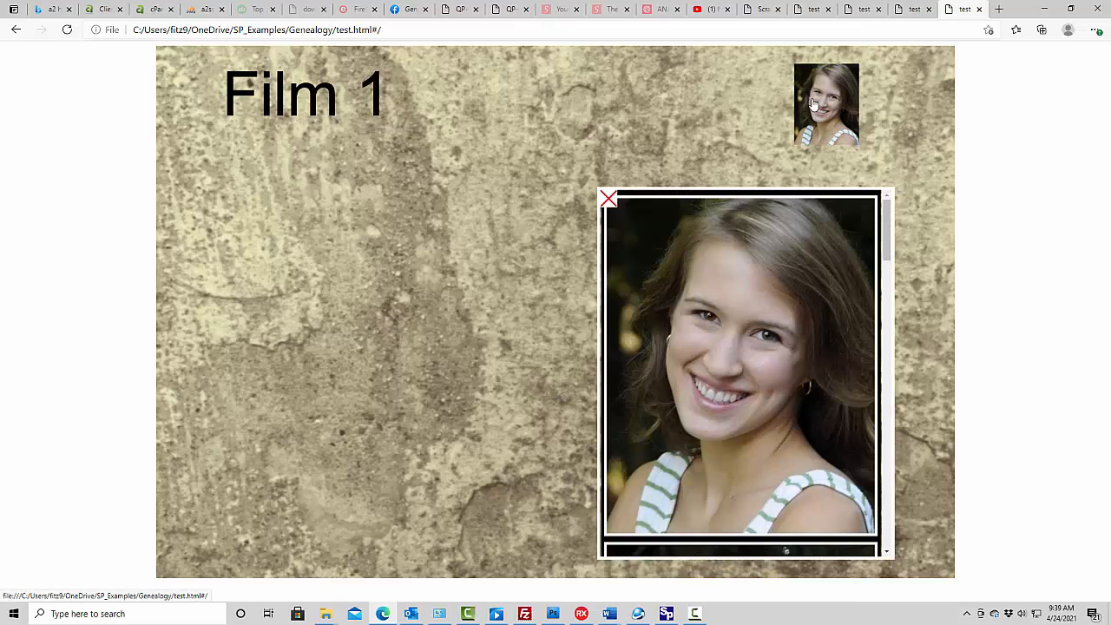
{"action": "left_click", "coordinate": [278, 121]}
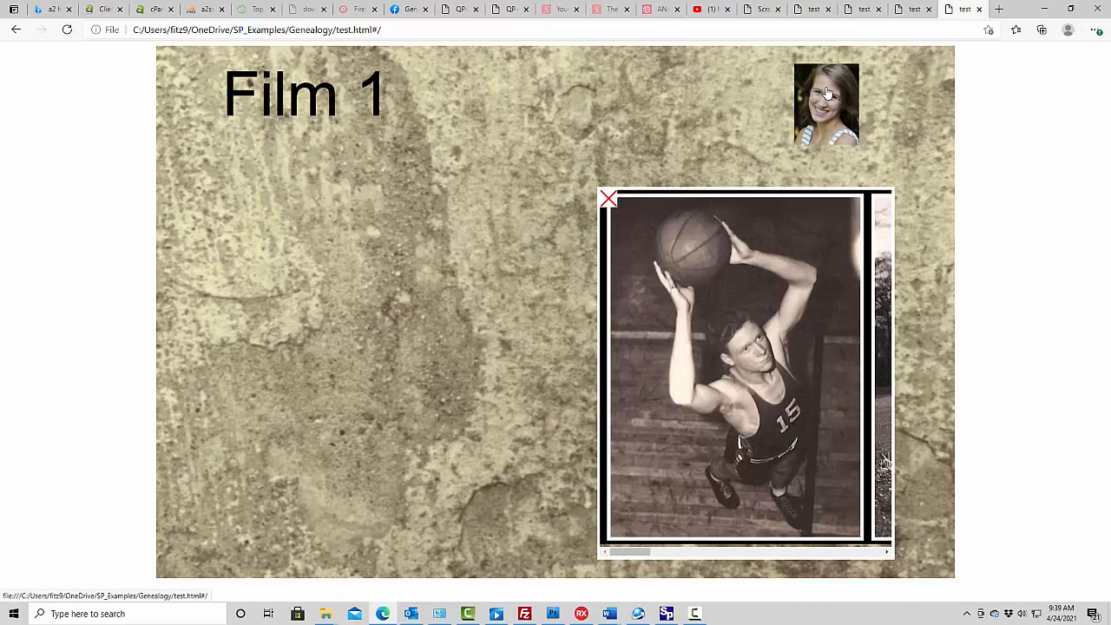
{"action": "left_click", "coordinate": [825, 88]}
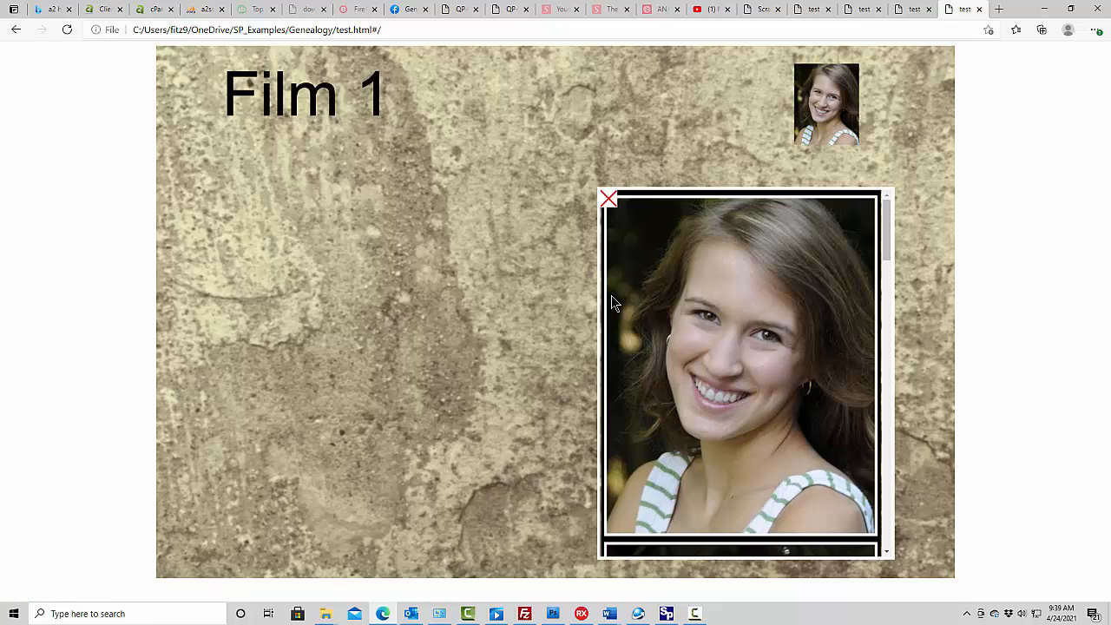